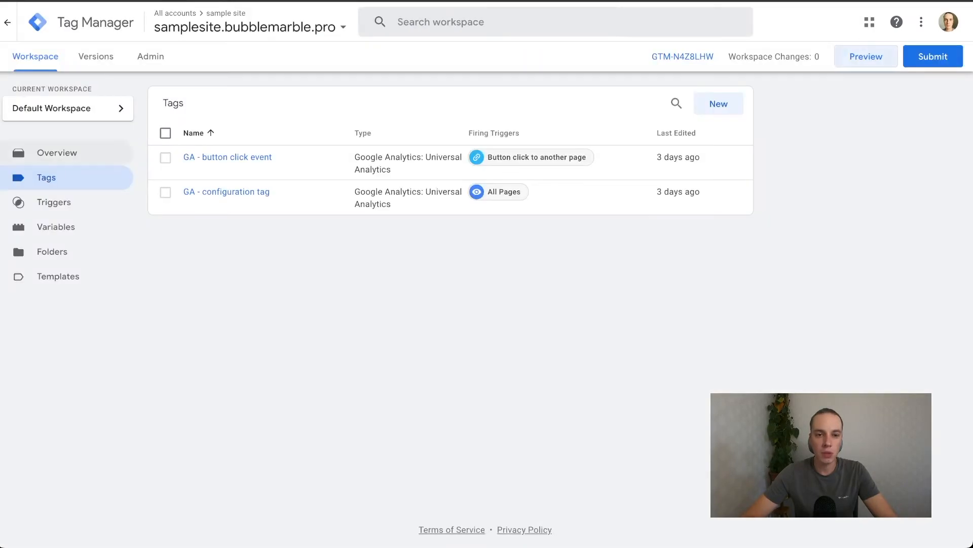
{"action": "left_click", "coordinate": [57, 152]}
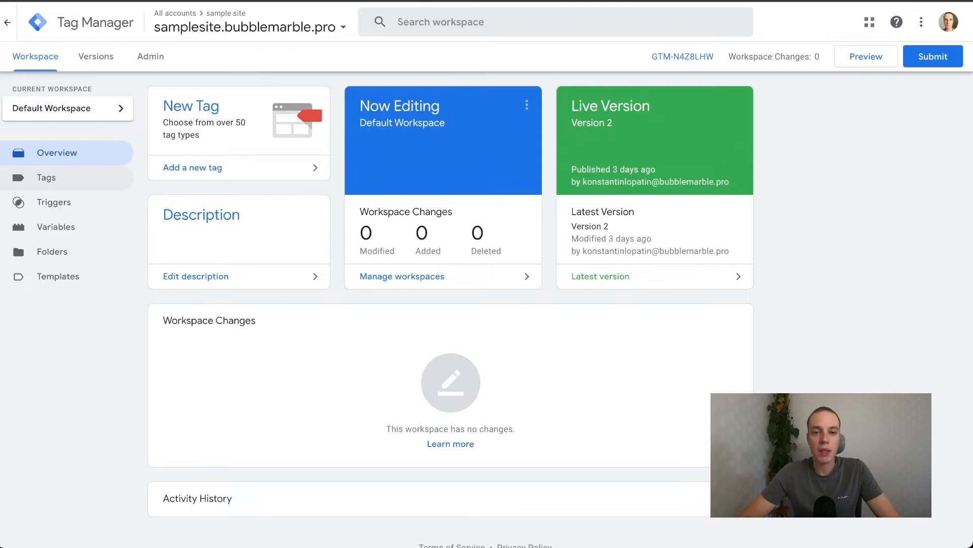
{"action": "left_click", "coordinate": [46, 177]}
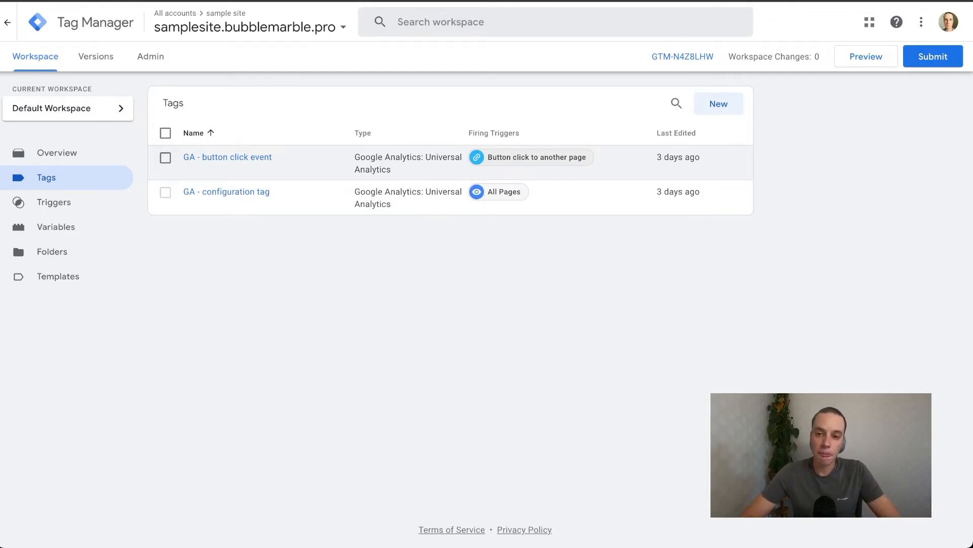
Create a new tag of type Google Analytics: GA4 Configuration, name it "GA4 configuration" and open its settings for editing.
{"action": "left_click", "coordinate": [719, 103]}
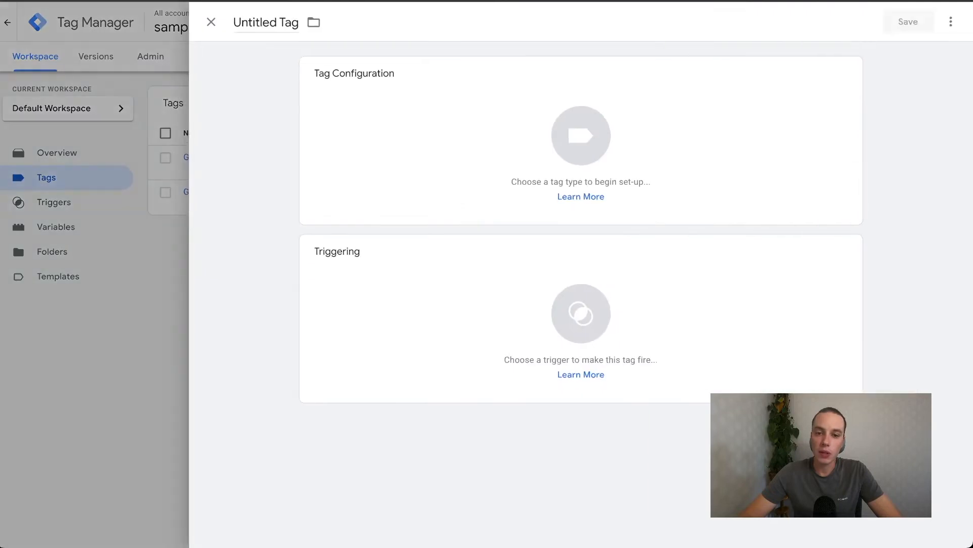
{"action": "left_click", "coordinate": [718, 103]}
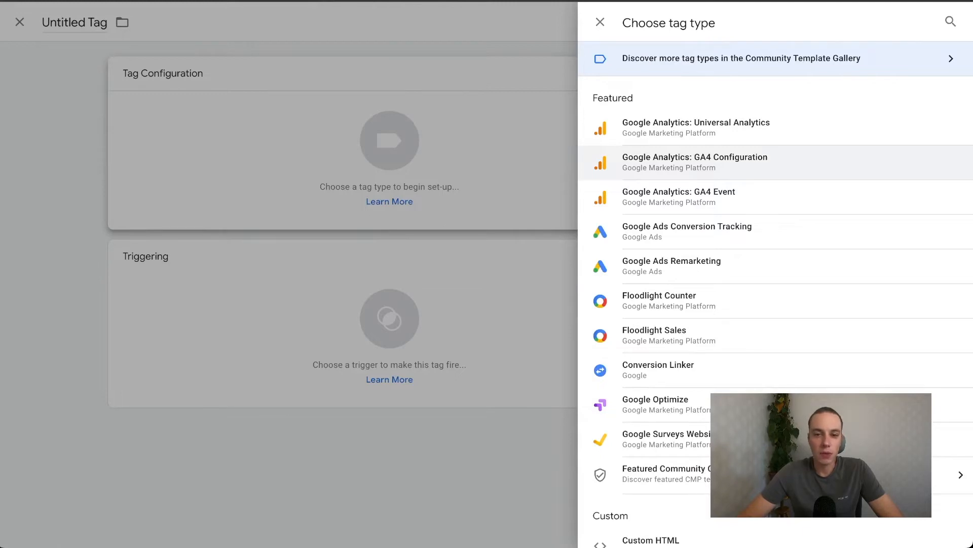
{"action": "left_click", "coordinate": [695, 162]}
{"action": "left_click", "coordinate": [267, 22]}
{"action": "type", "text": "GA4 "}
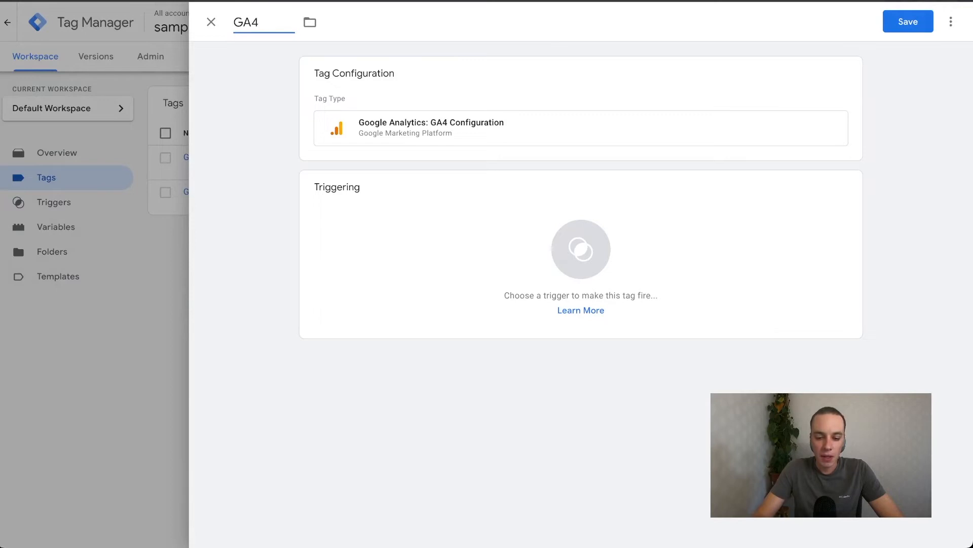
{"action": "type", "text": "configuration"}
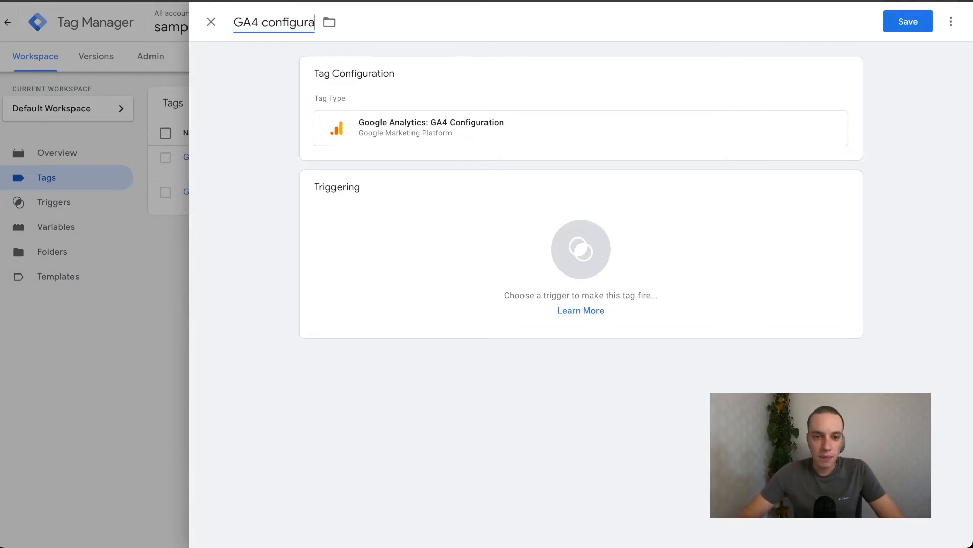
{"action": "left_click", "coordinate": [847, 71]}
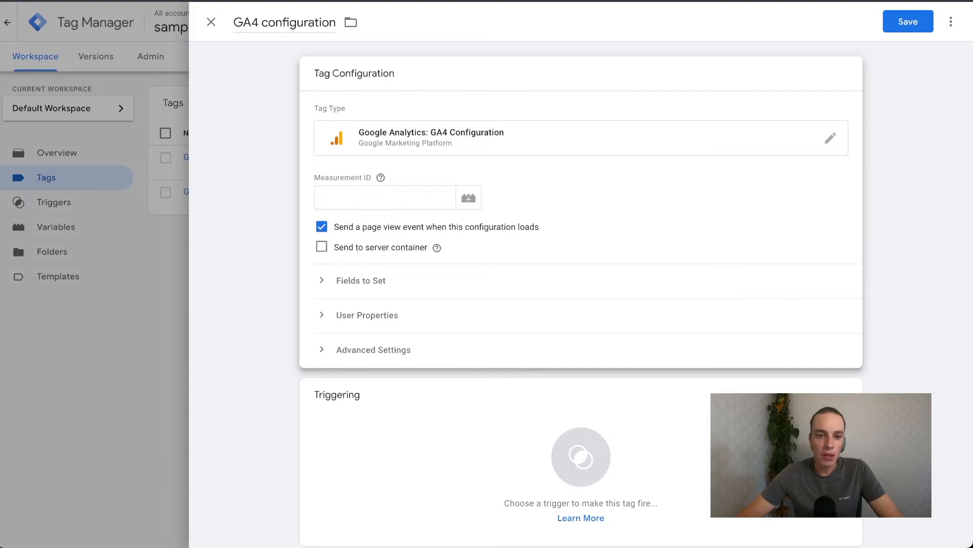
Switch to Google Analytics and copy the Measurement ID of the samplesite.bubblemarble.pro web data stream.
{"action": "mouse_move", "coordinate": [381, 177]}
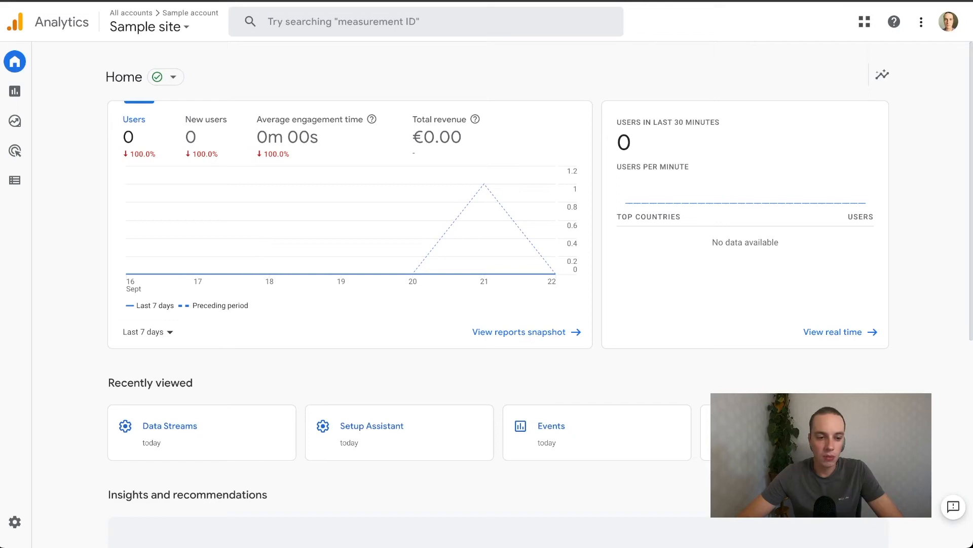
{"action": "mouse_move", "coordinate": [15, 521]}
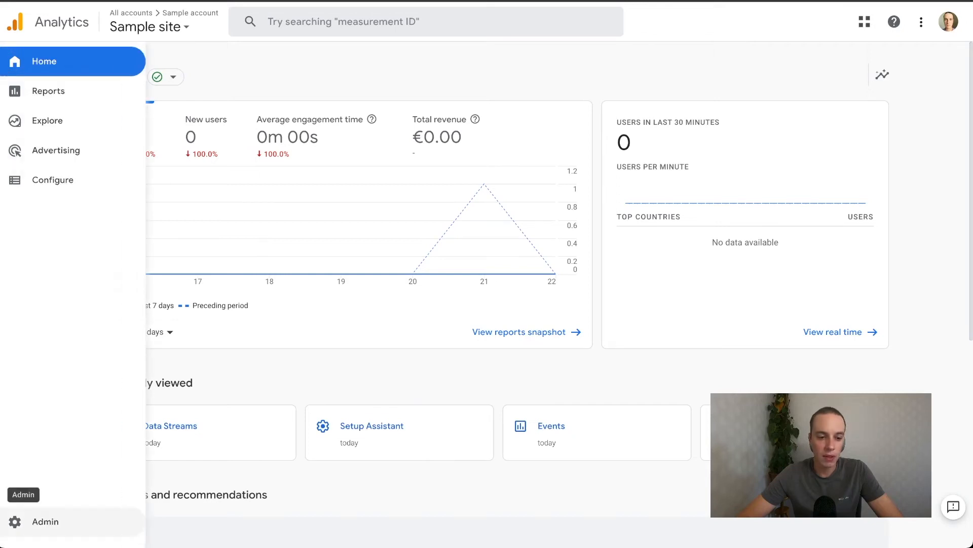
{"action": "left_click", "coordinate": [15, 521]}
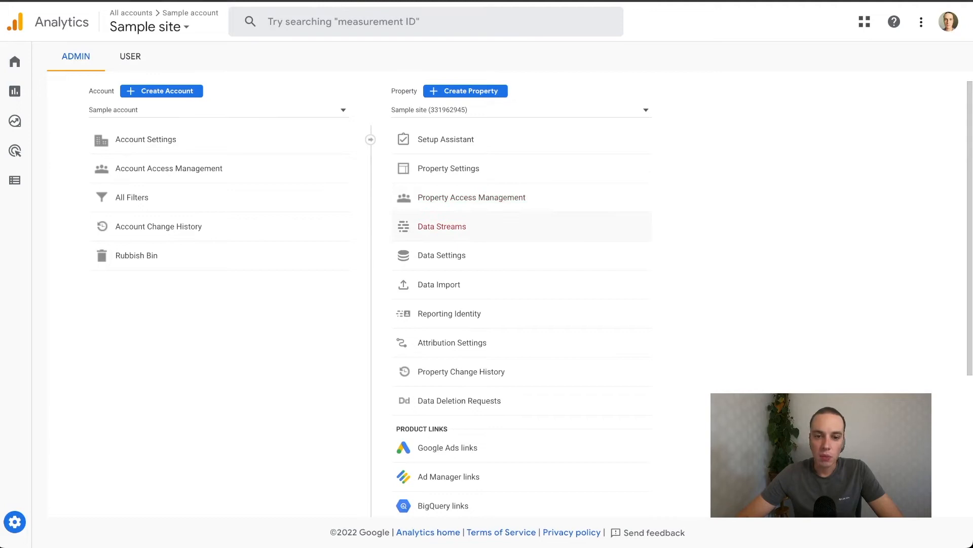
{"action": "left_click", "coordinate": [442, 226]}
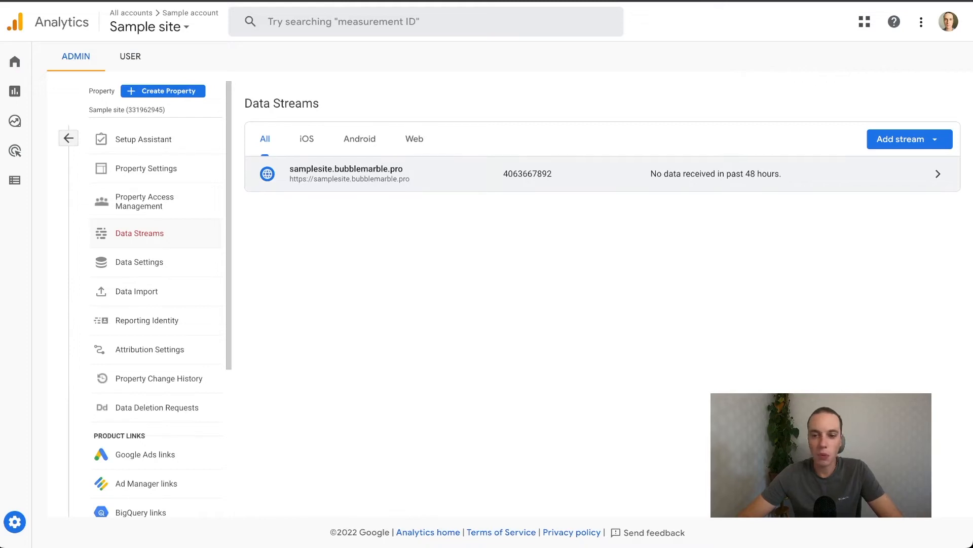
{"action": "left_click", "coordinate": [608, 173]}
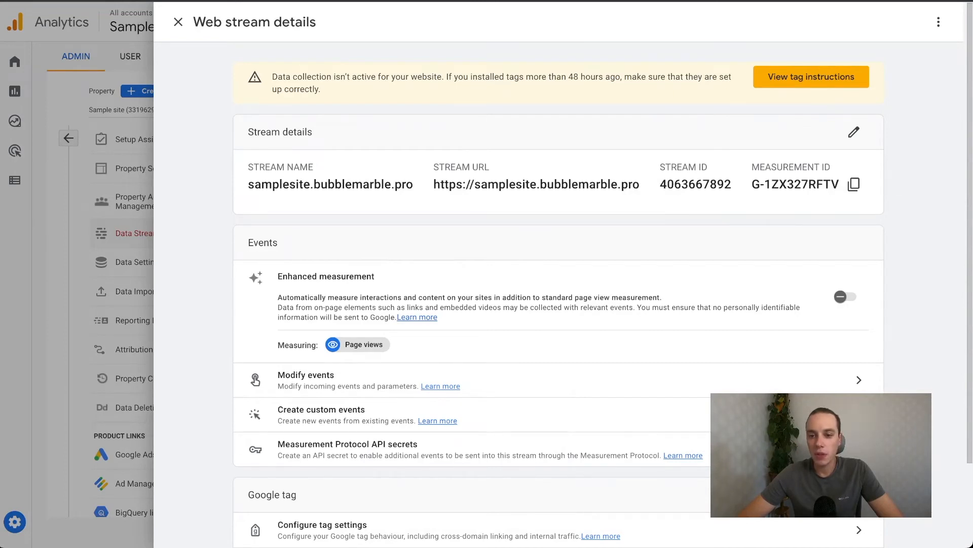
{"action": "left_click", "coordinate": [854, 184]}
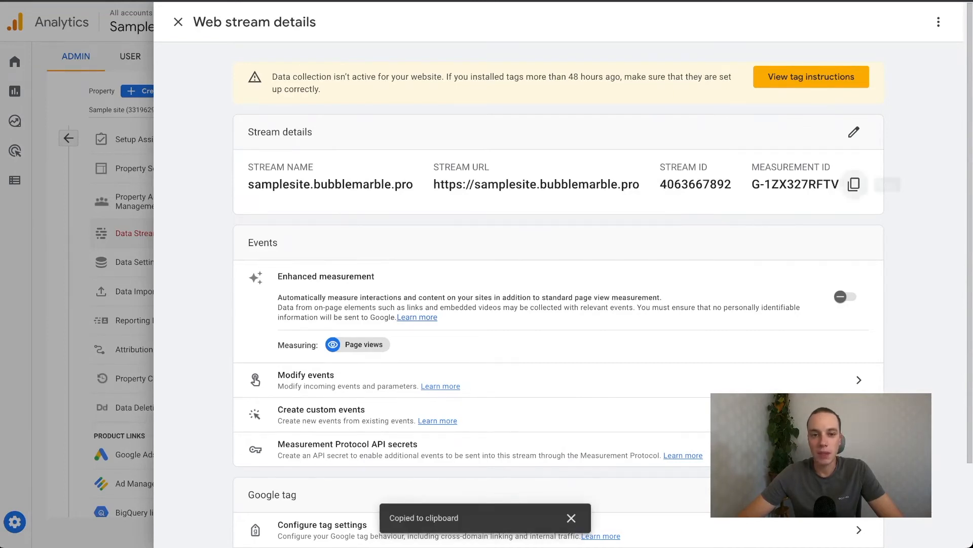
Return to Tag Manager and paste the copied Measurement ID into the GA4 configuration tag.
{"action": "key", "text": "ctrl+Tab"}
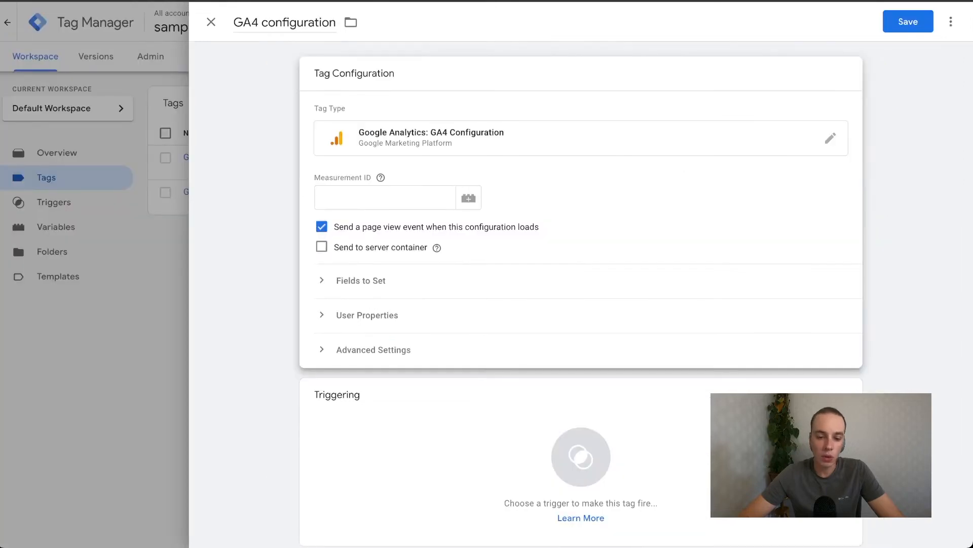
{"action": "left_click", "coordinate": [386, 197]}
{"action": "key", "text": "ctrl+v"}
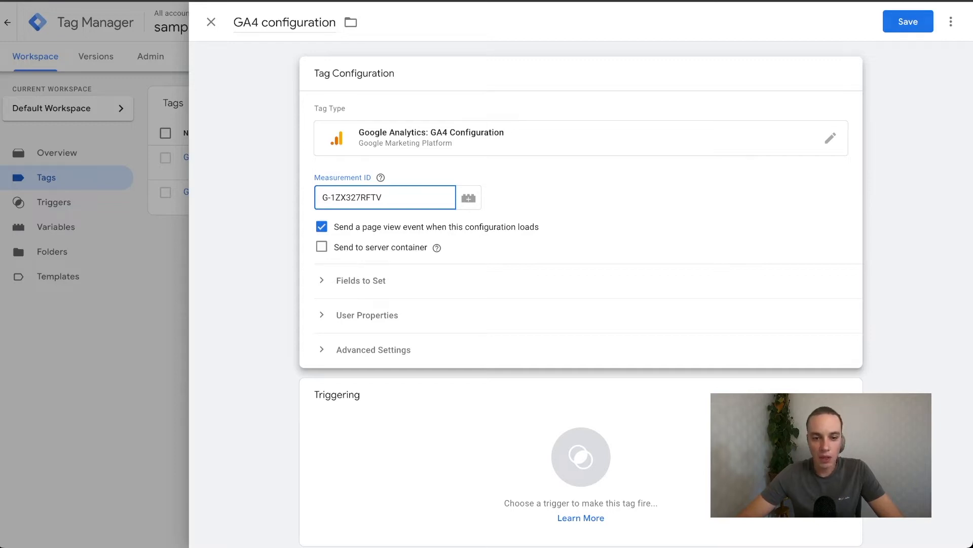
Examine the tag's Fields to Set, User Properties and Advanced Settings sections, leaving them unchanged.
{"action": "left_click", "coordinate": [361, 280]}
{"action": "left_click", "coordinate": [361, 281]}
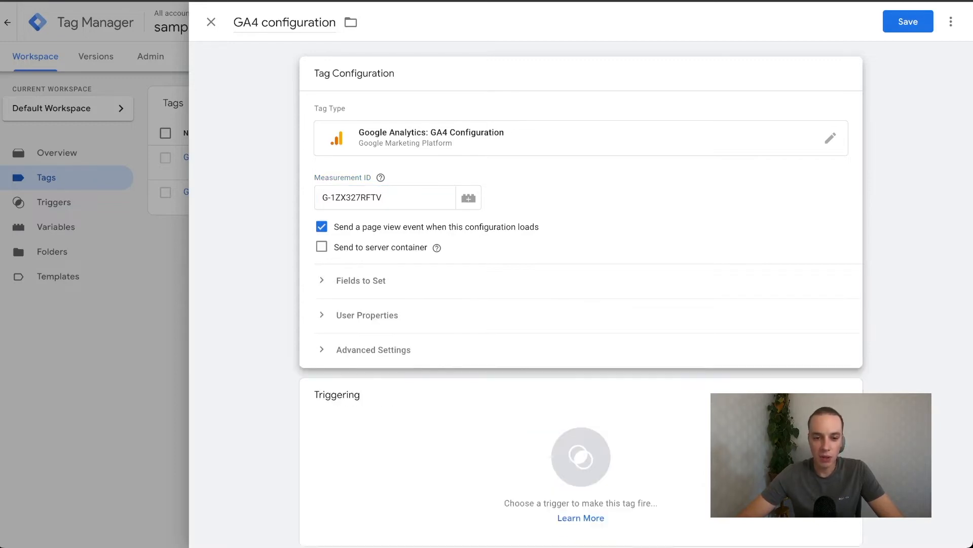
{"action": "left_click", "coordinate": [367, 315]}
{"action": "left_click", "coordinate": [367, 315]}
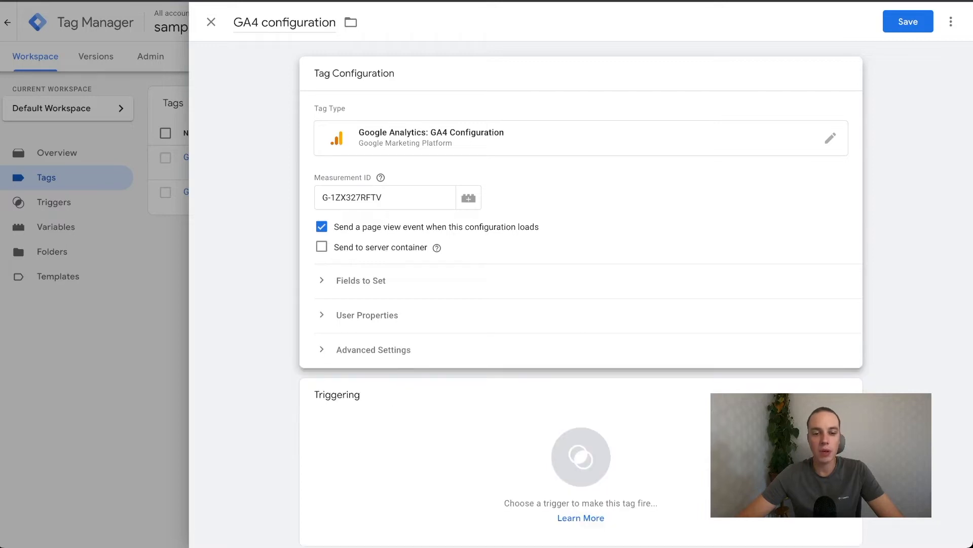
{"action": "left_click", "coordinate": [374, 349]}
{"action": "left_click", "coordinate": [374, 349]}
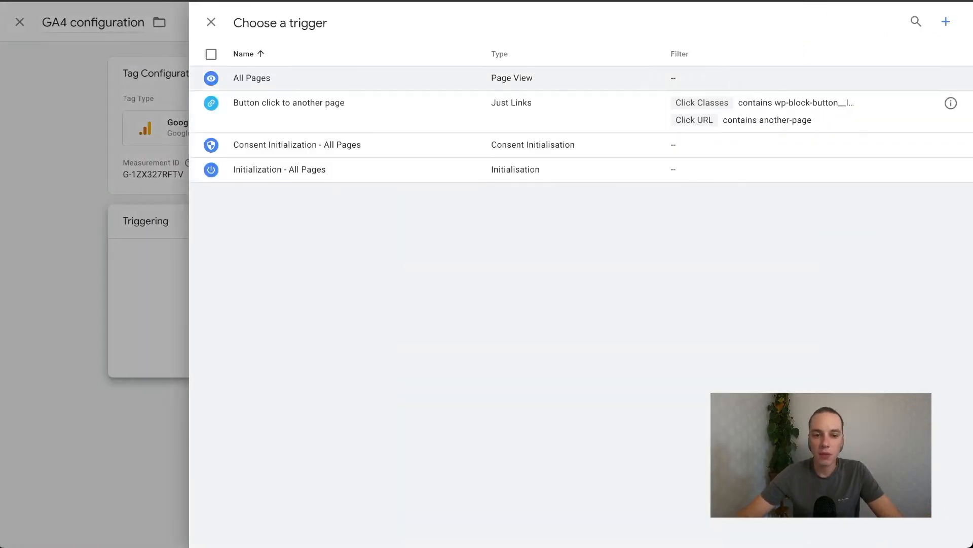
Make the GA4 configuration tag fire on the All Pages trigger and save the tag.
{"action": "left_click", "coordinate": [251, 78]}
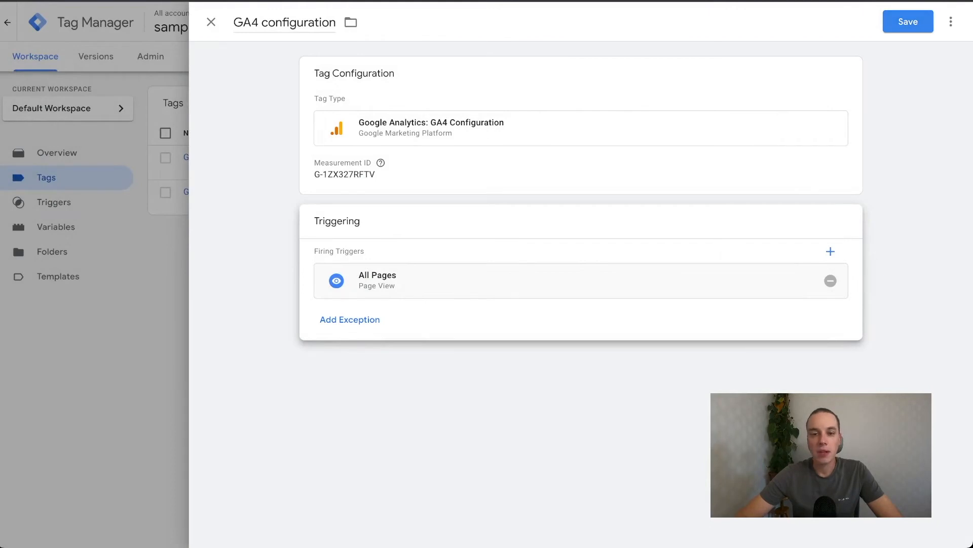
{"action": "left_click", "coordinate": [908, 21]}
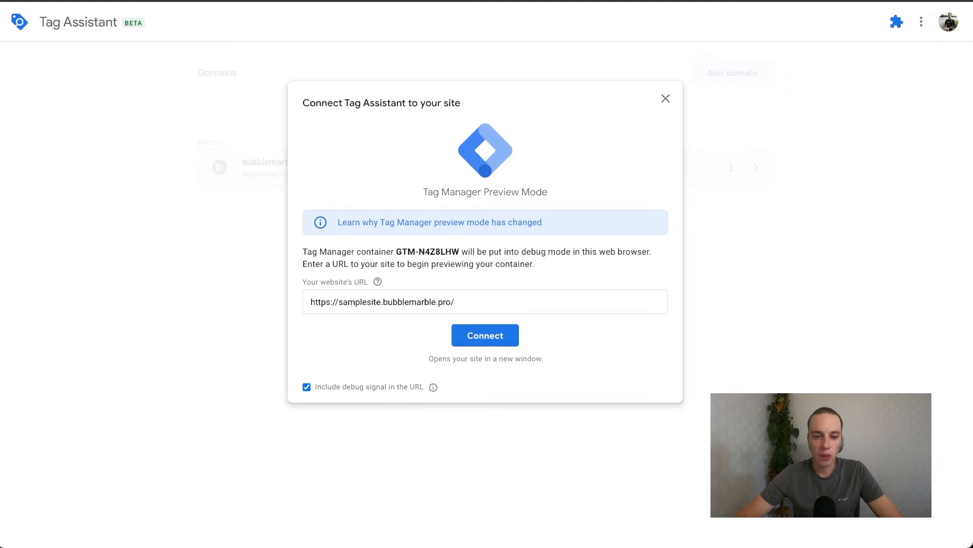
{"action": "key", "text": "Return"}
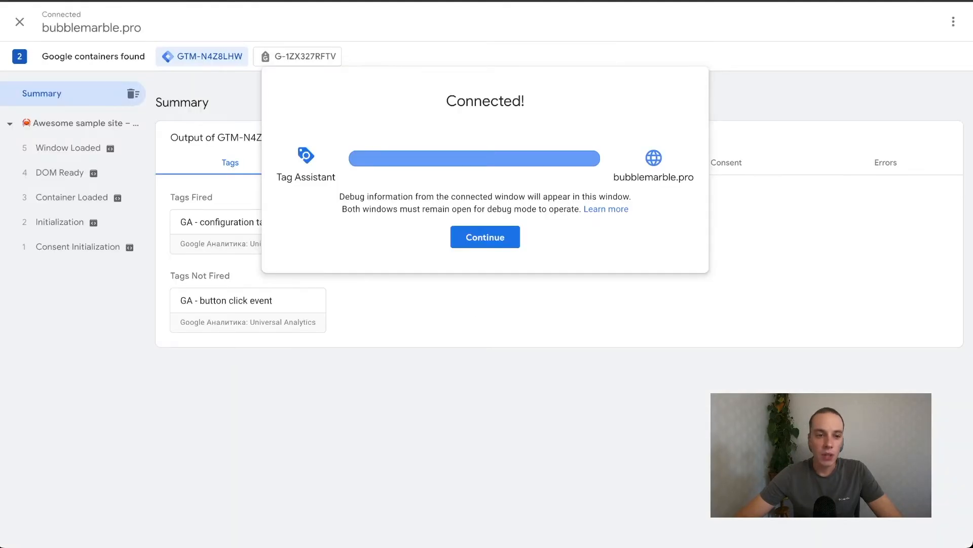
{"action": "key", "text": "Return"}
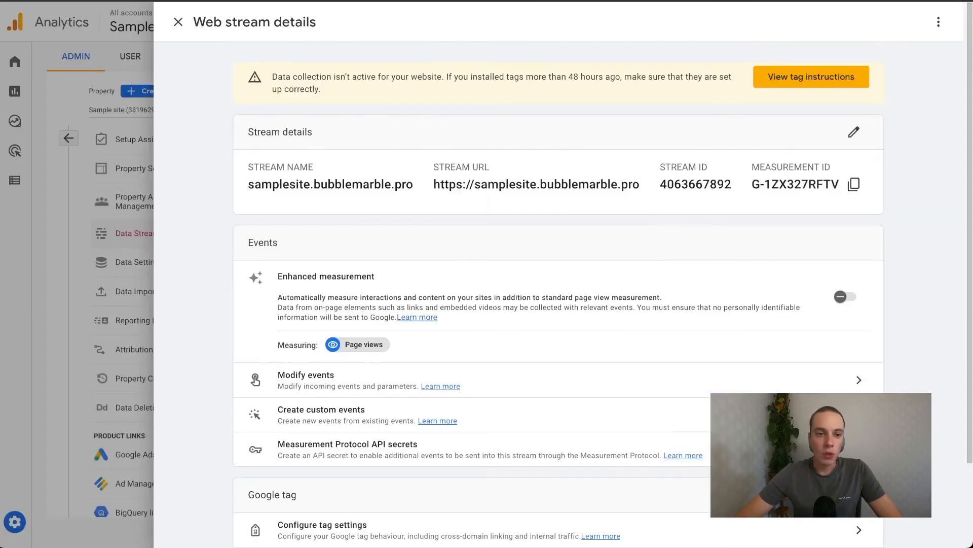
Switch to Google Analytics, close the web stream details and check the Real-time report for the sample site.
{"action": "left_click", "coordinate": [178, 22]}
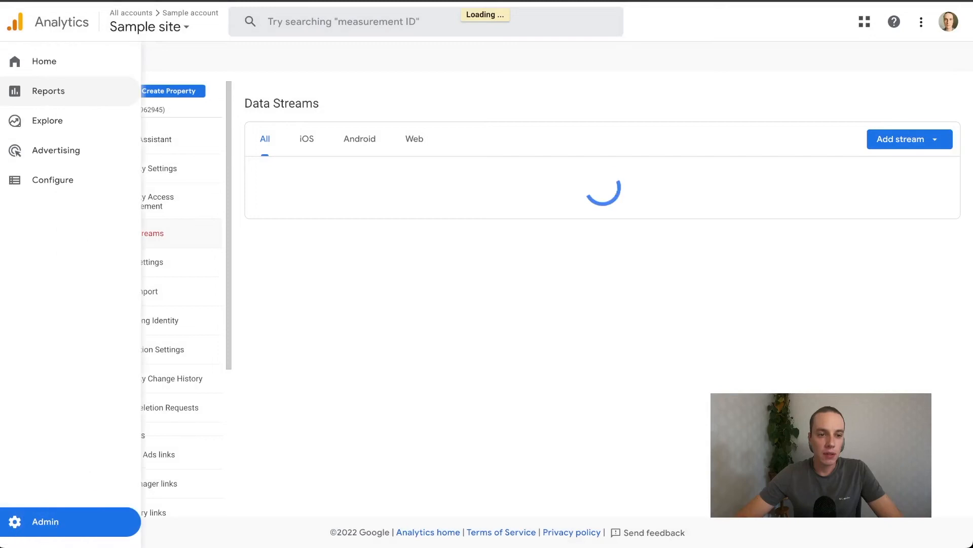
{"action": "left_click", "coordinate": [15, 91]}
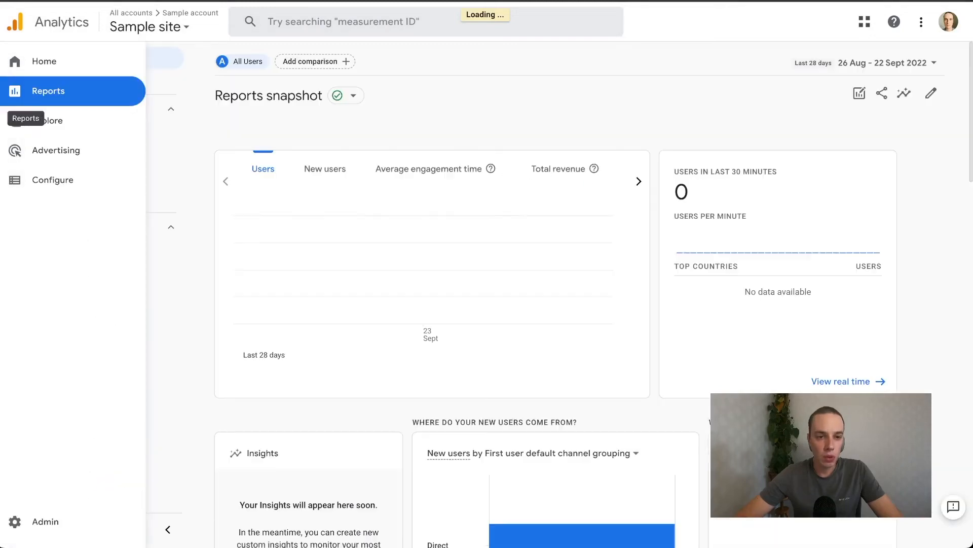
{"action": "left_click", "coordinate": [65, 80]}
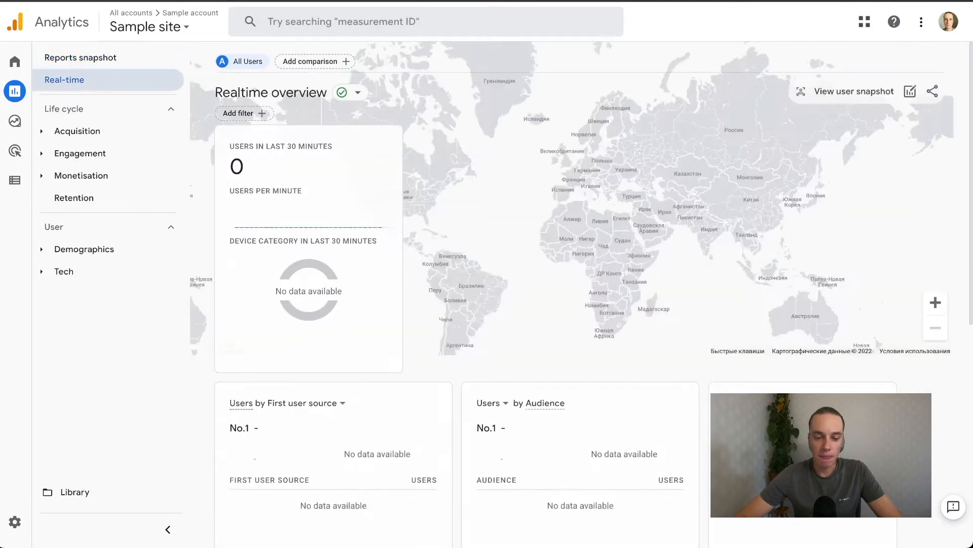
{"action": "scroll", "coordinate": [581, 275], "scroll_direction": "down", "scroll_amount": 2}
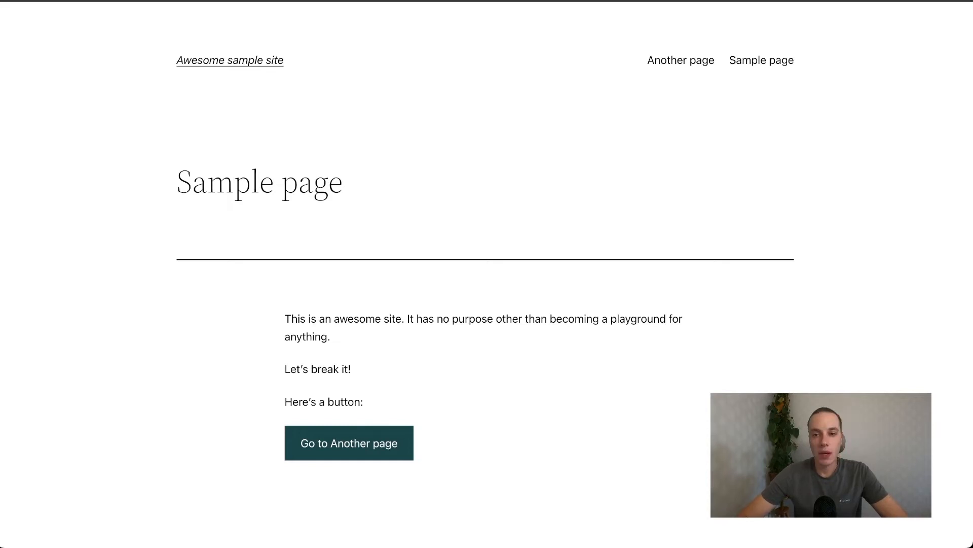
On the sample site, inspect the "Go to Another page" button's HTML for its class and link address.
{"action": "scroll", "coordinate": [486, 274], "scroll_direction": "down", "scroll_amount": 3}
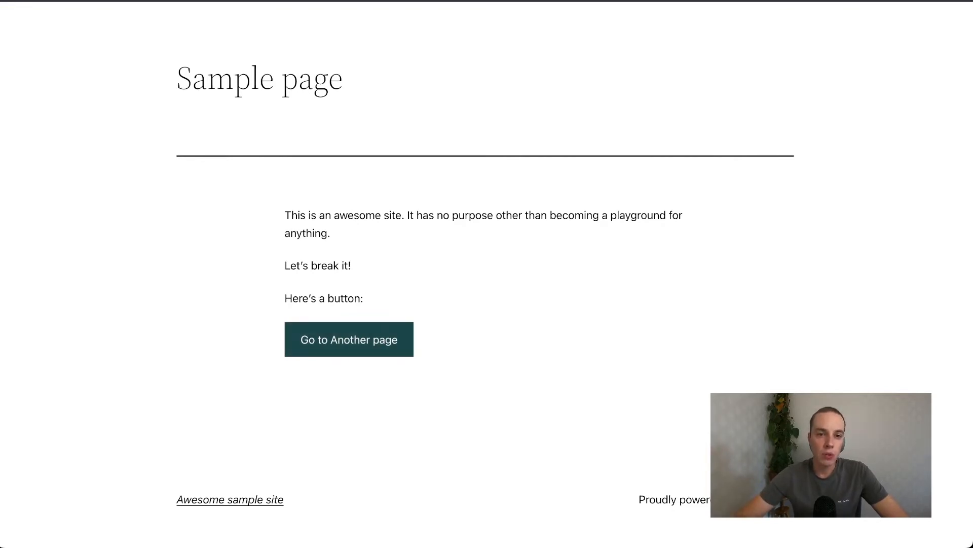
{"action": "key", "text": "ctrl+Tab"}
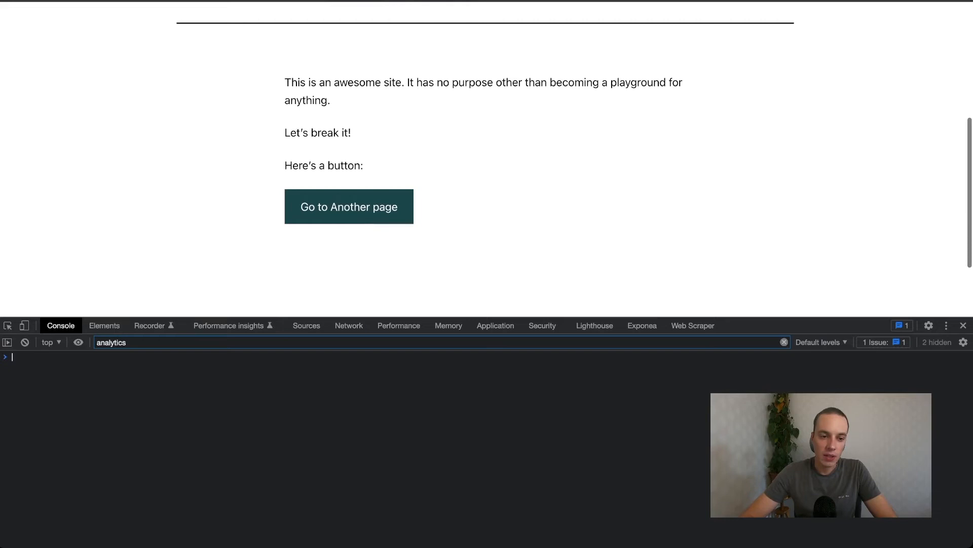
{"action": "key", "text": "ctrl+shift+c"}
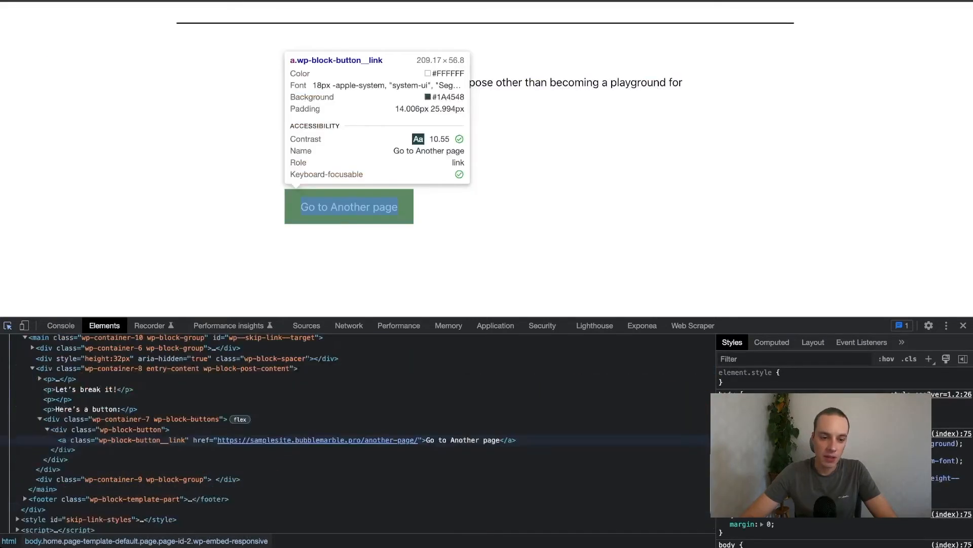
{"action": "left_click", "coordinate": [348, 206]}
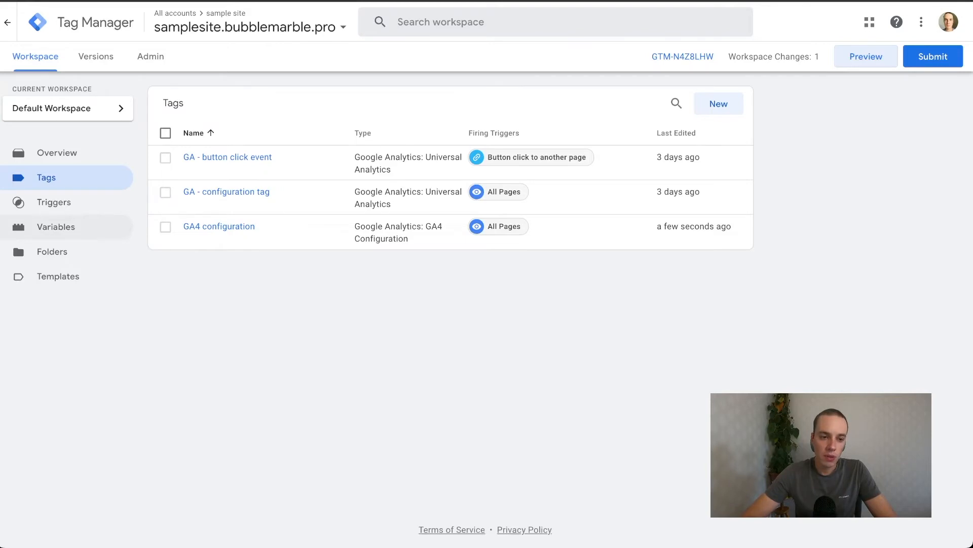
In Tag Manager, open the built-in variables configuration and check which Clicks variables are enabled.
{"action": "left_click", "coordinate": [56, 227]}
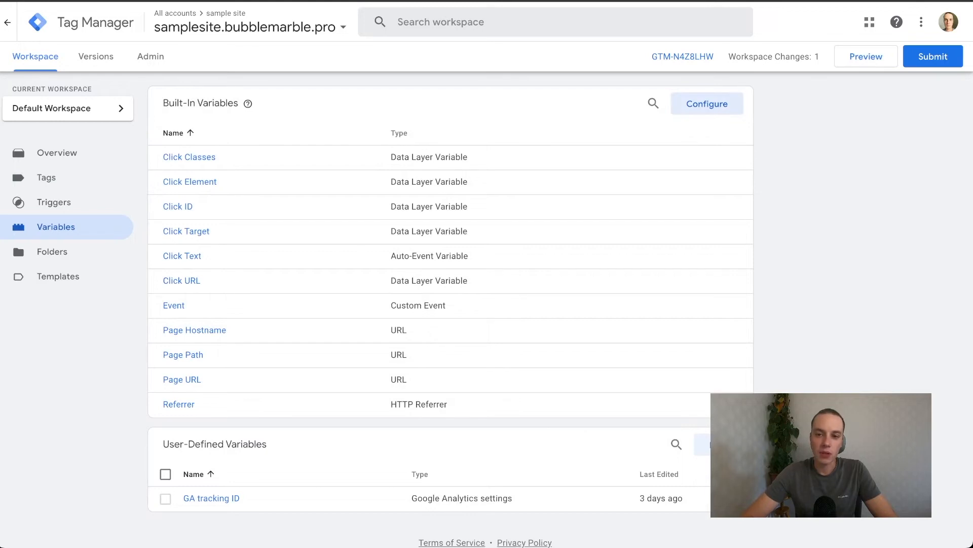
{"action": "left_click", "coordinate": [707, 104]}
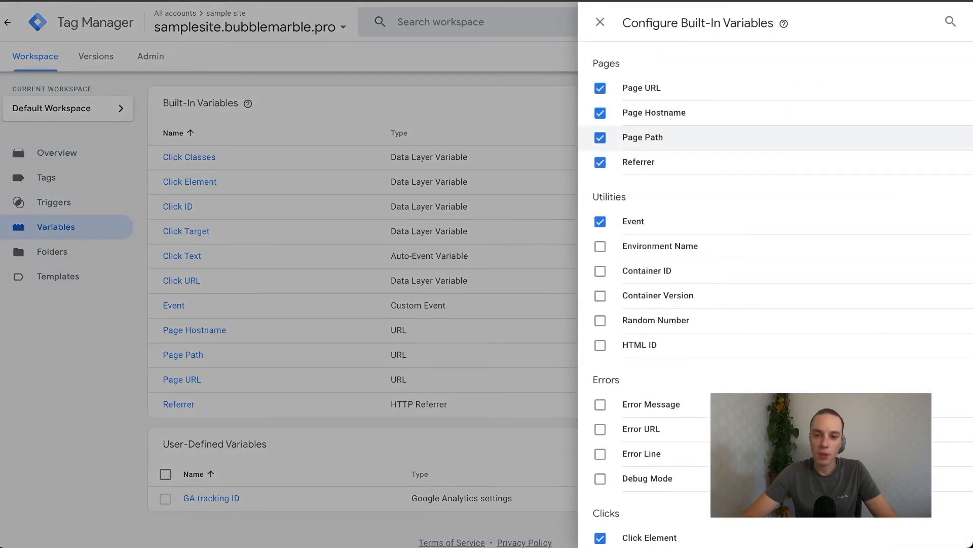
{"action": "scroll", "coordinate": [760, 137], "scroll_direction": "down", "scroll_amount": 15}
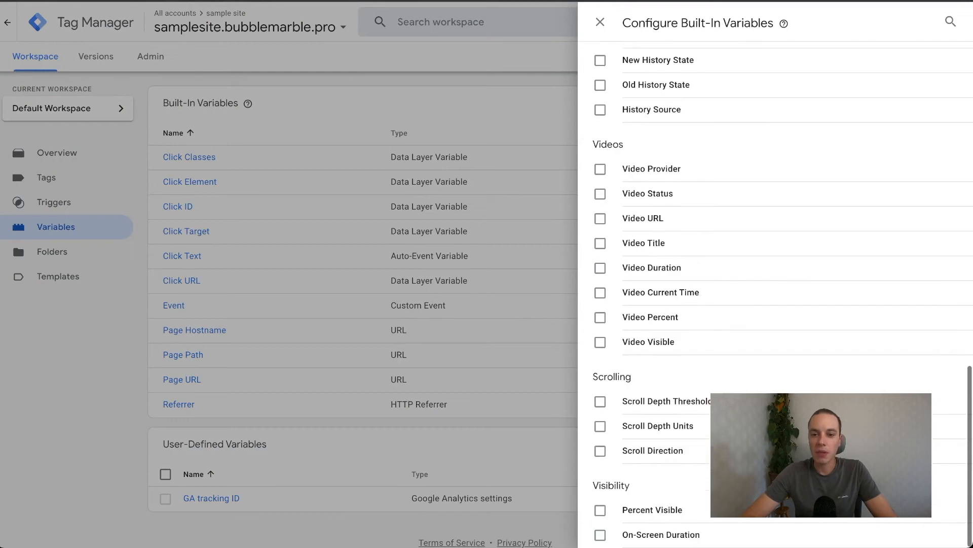
{"action": "scroll", "coordinate": [761, 144], "scroll_direction": "up", "scroll_amount": 8}
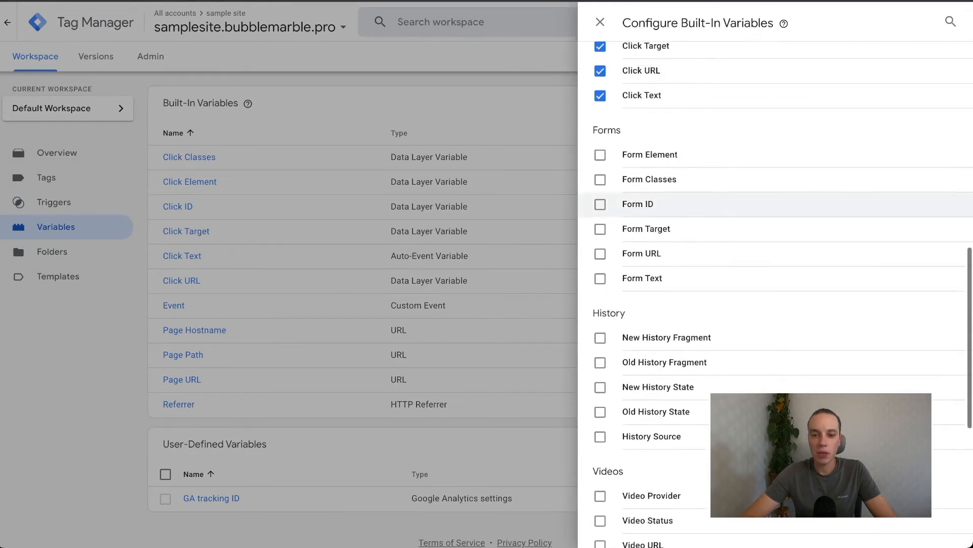
{"action": "scroll", "coordinate": [760, 144], "scroll_direction": "up", "scroll_amount": 1}
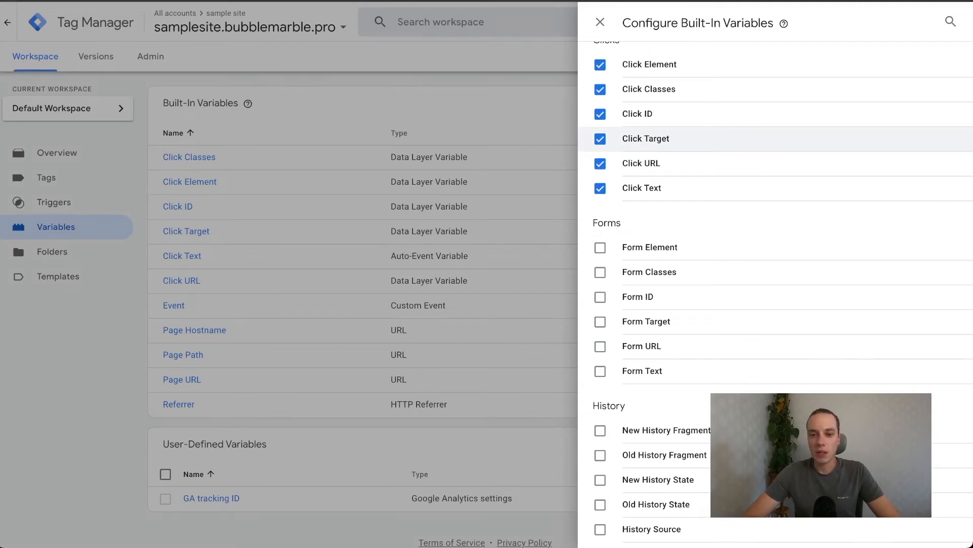
Close the built-in variables configuration and examine the settings of the "Button click to another page" trigger.
{"action": "scroll", "coordinate": [761, 144], "scroll_direction": "up", "scroll_amount": 1}
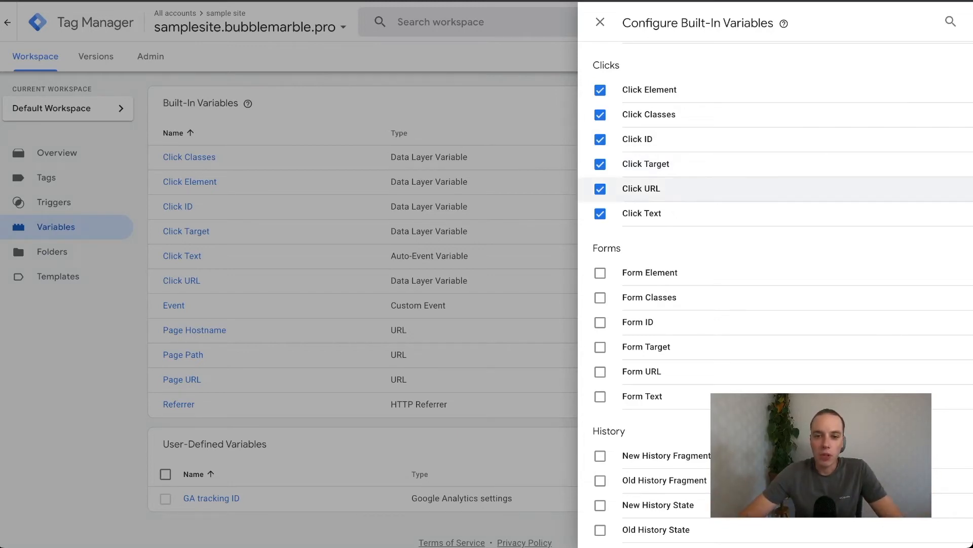
{"action": "left_click", "coordinate": [600, 21]}
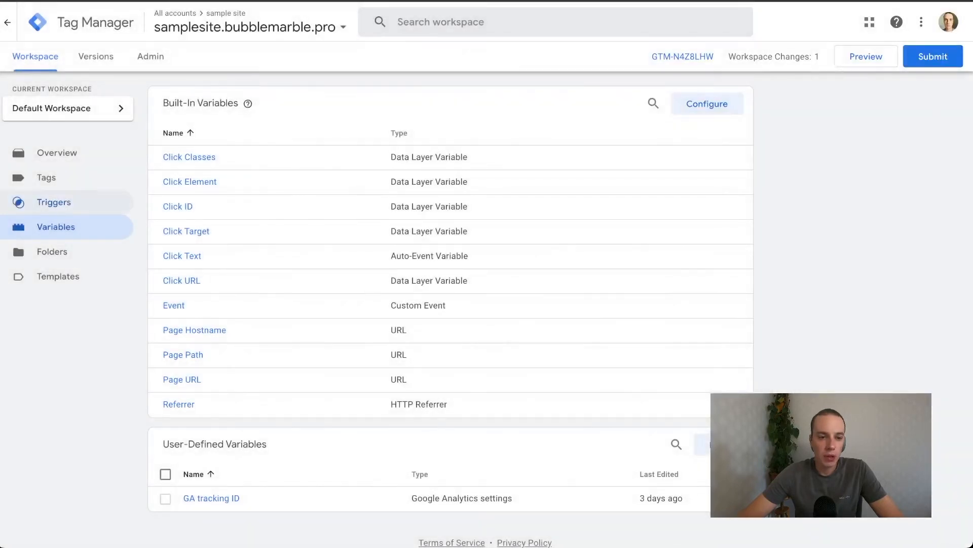
{"action": "left_click", "coordinate": [54, 202]}
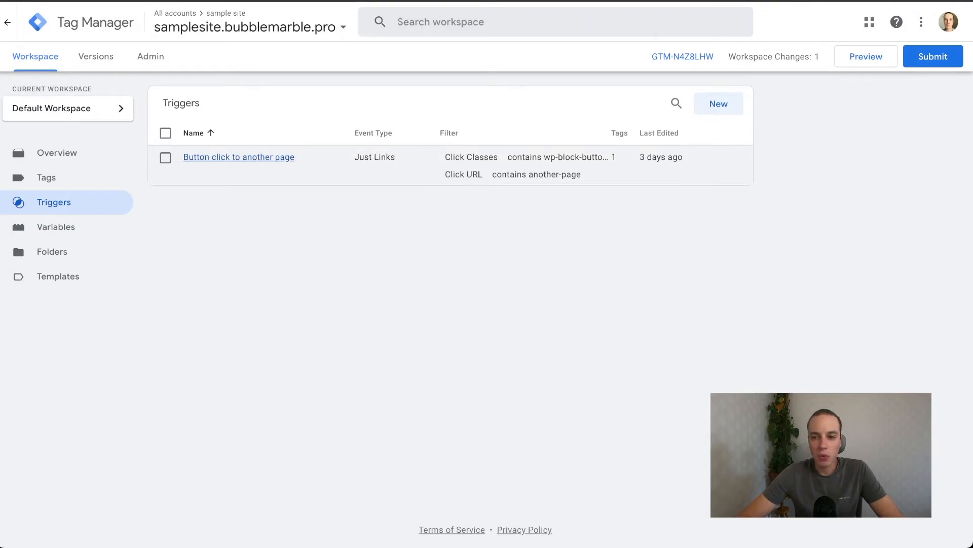
{"action": "left_click", "coordinate": [239, 156]}
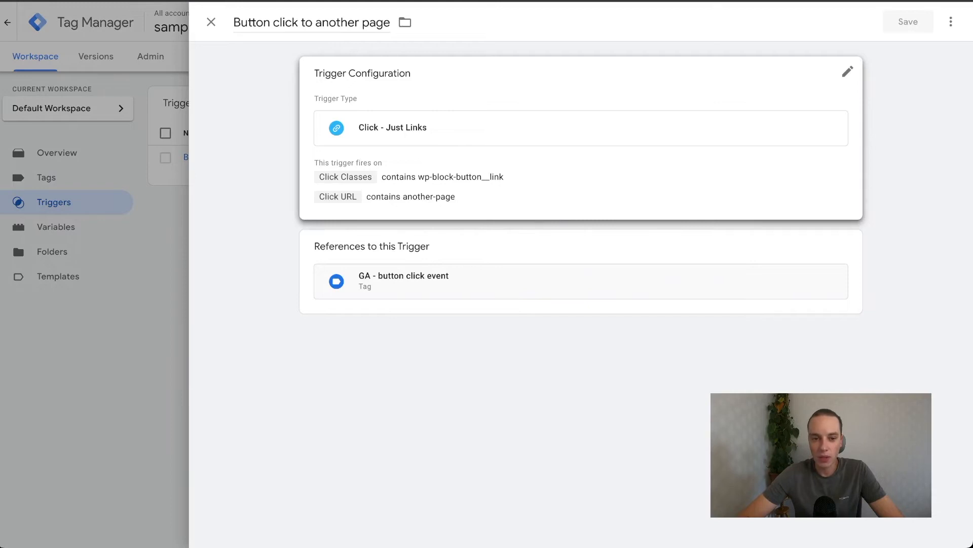
{"action": "left_click", "coordinate": [848, 71]}
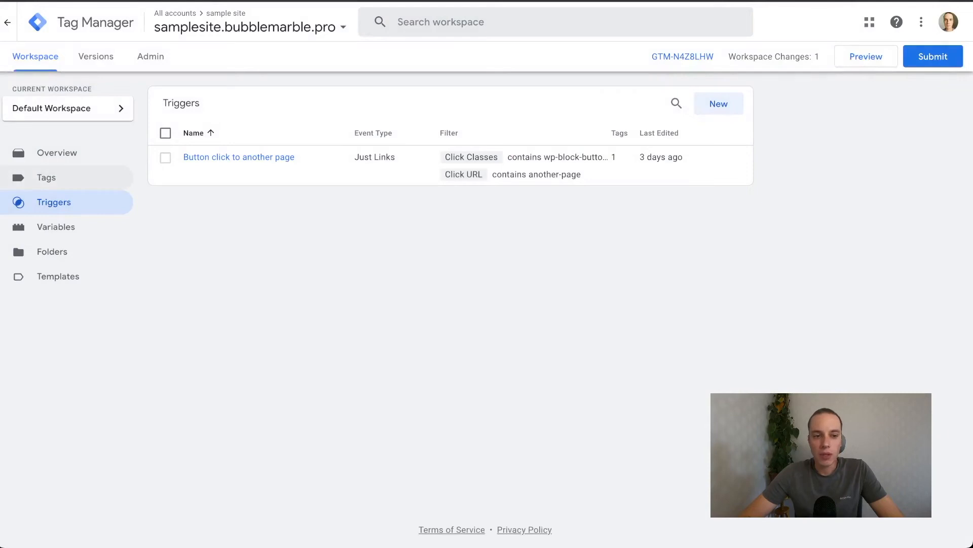
Create a Google Analytics: GA4 Event tag named "Another page button click" that uses the "GA4 configuration" tag.
{"action": "left_click", "coordinate": [46, 177]}
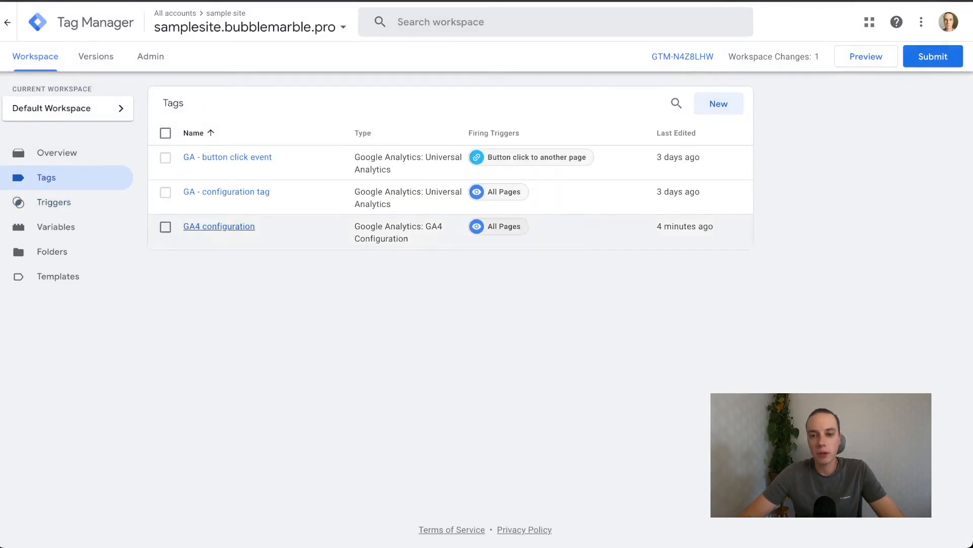
{"action": "left_click", "coordinate": [718, 103]}
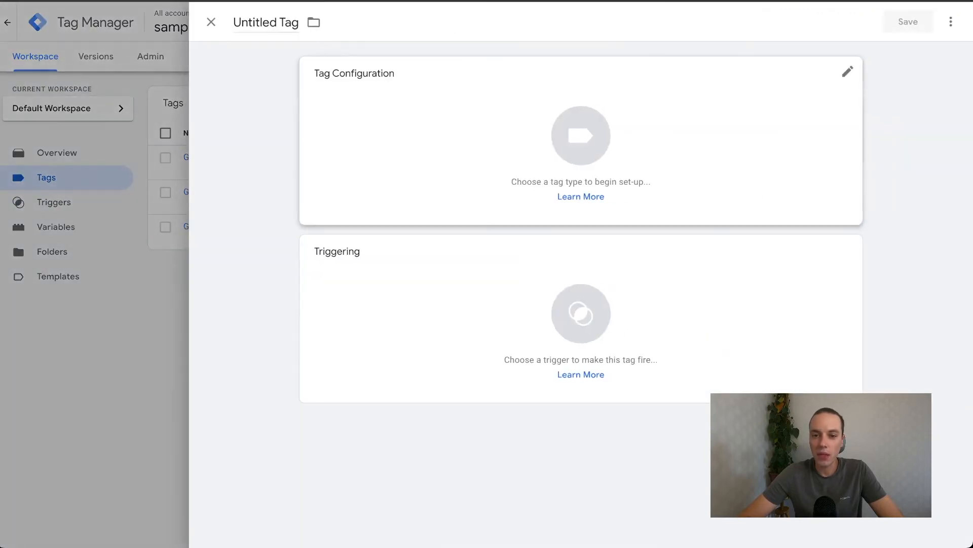
{"action": "left_click", "coordinate": [580, 135]}
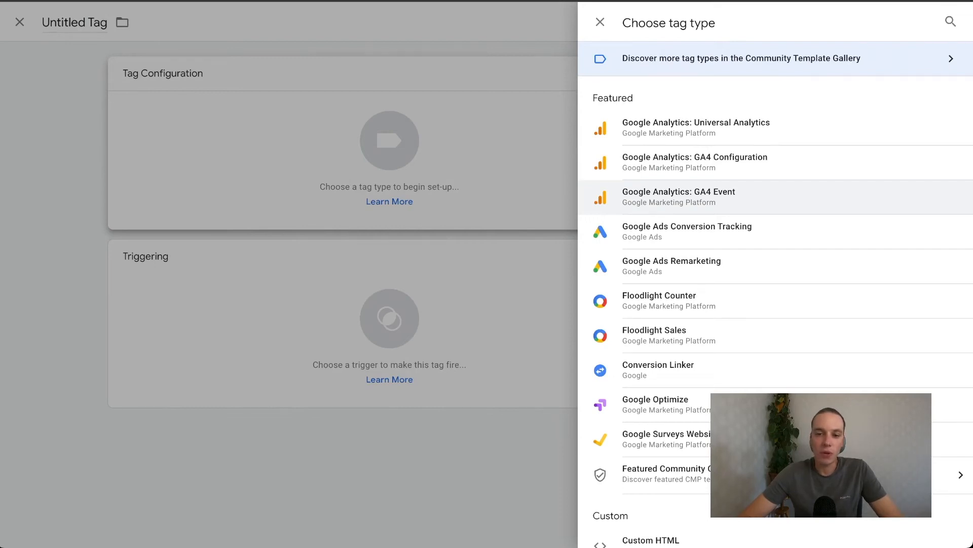
{"action": "left_click", "coordinate": [679, 197]}
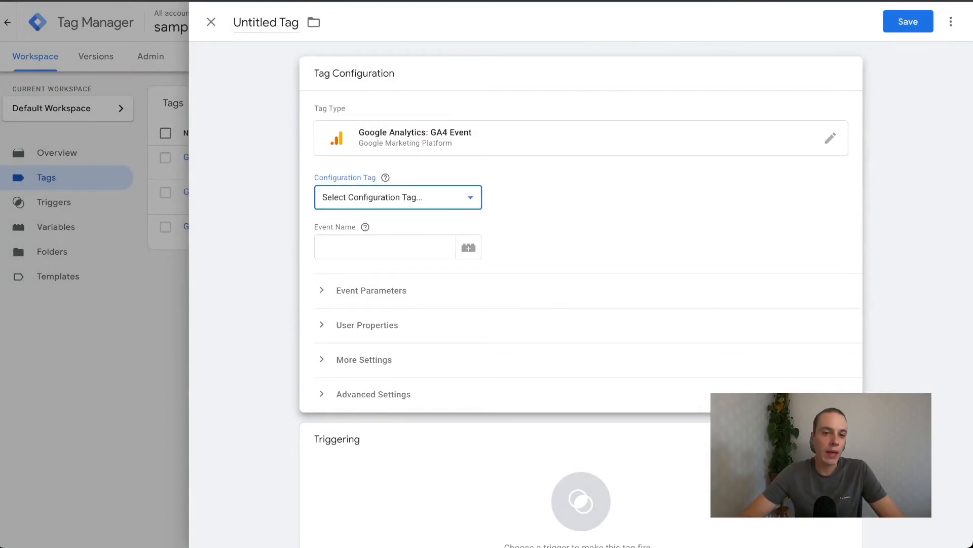
{"action": "key", "text": "Down"}
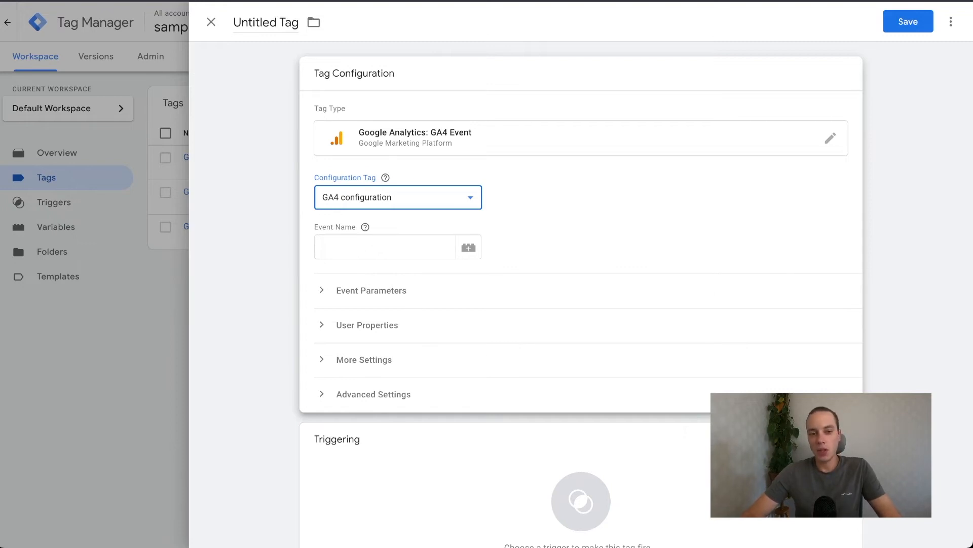
{"action": "left_click", "coordinate": [252, 22]}
{"action": "key", "text": "ctrl+a"}
{"action": "type", "text": "Another page button click"}
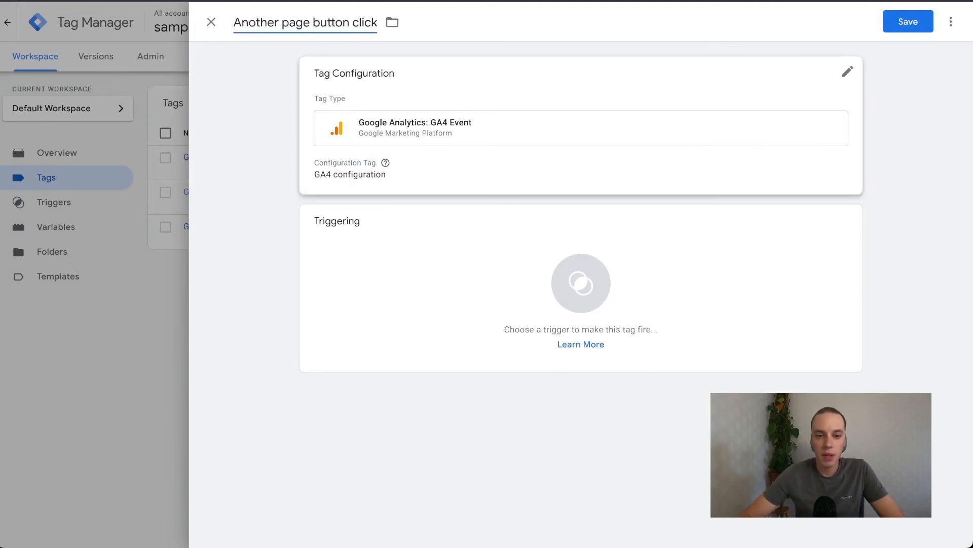
Set the tag's event name to click__another_page_button.
{"action": "left_click", "coordinate": [385, 167]}
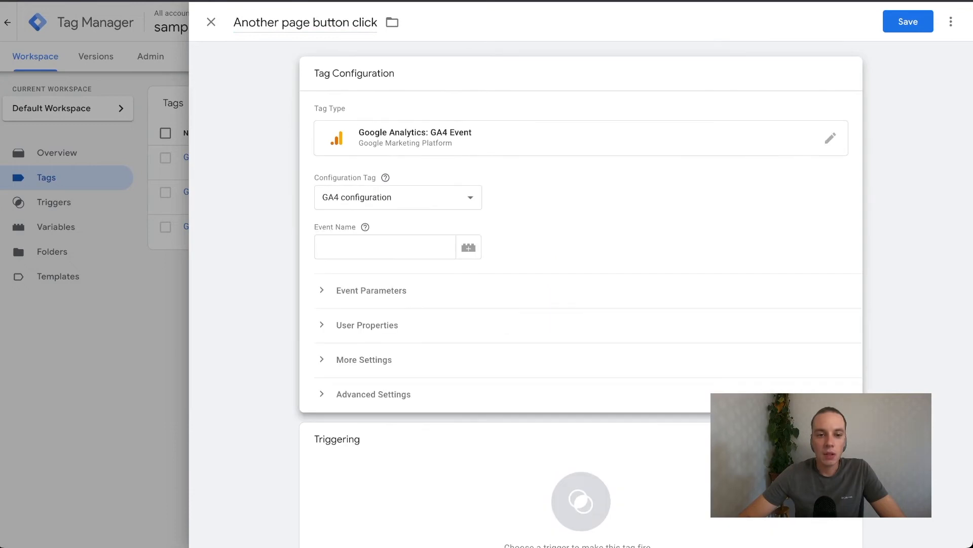
{"action": "left_click", "coordinate": [370, 247]}
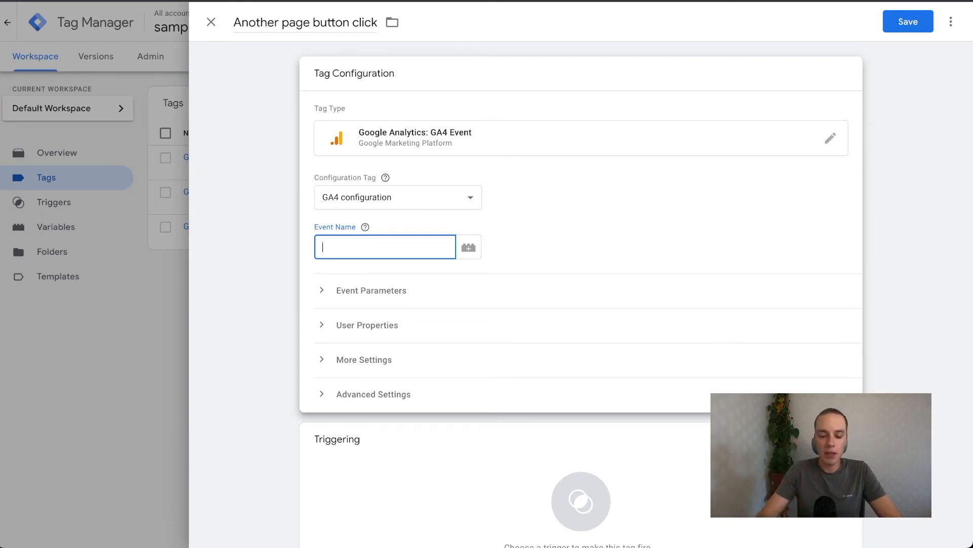
{"action": "type", "text": "click"}
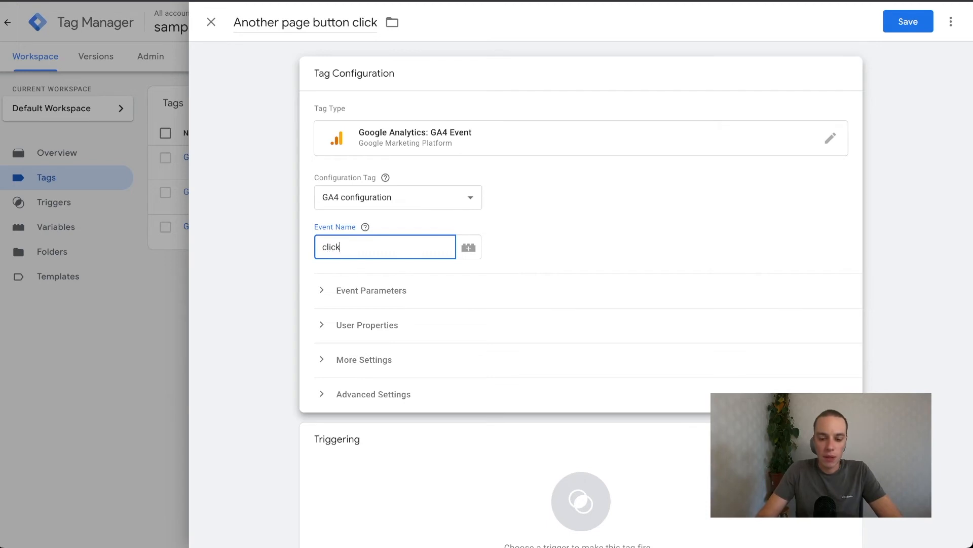
{"action": "type", "text": "__another"}
{"action": "key", "text": "BackSpace"}
{"action": "type", "text": "r_page_button"}
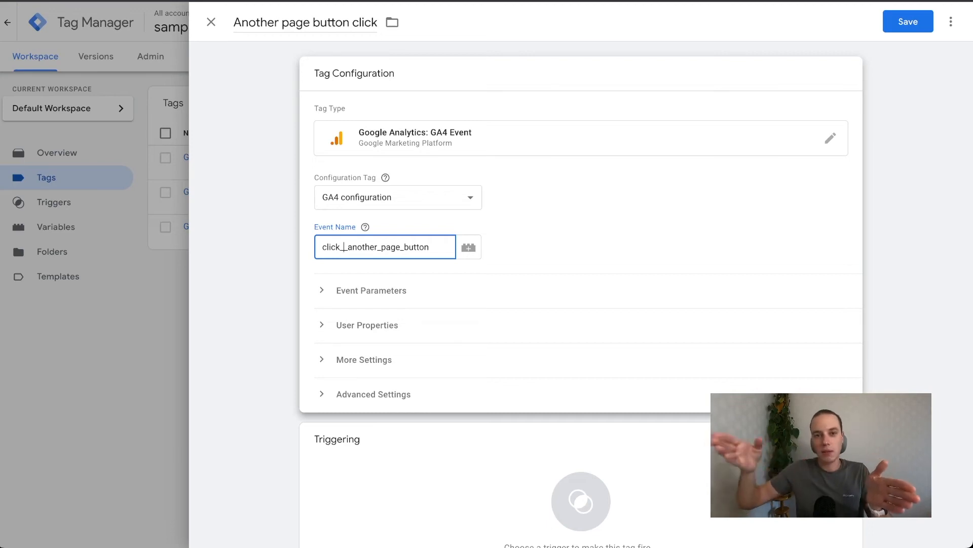
Assign the "Button click to another page" trigger to the tag without adding event parameters, and save it.
{"action": "left_click", "coordinate": [372, 290]}
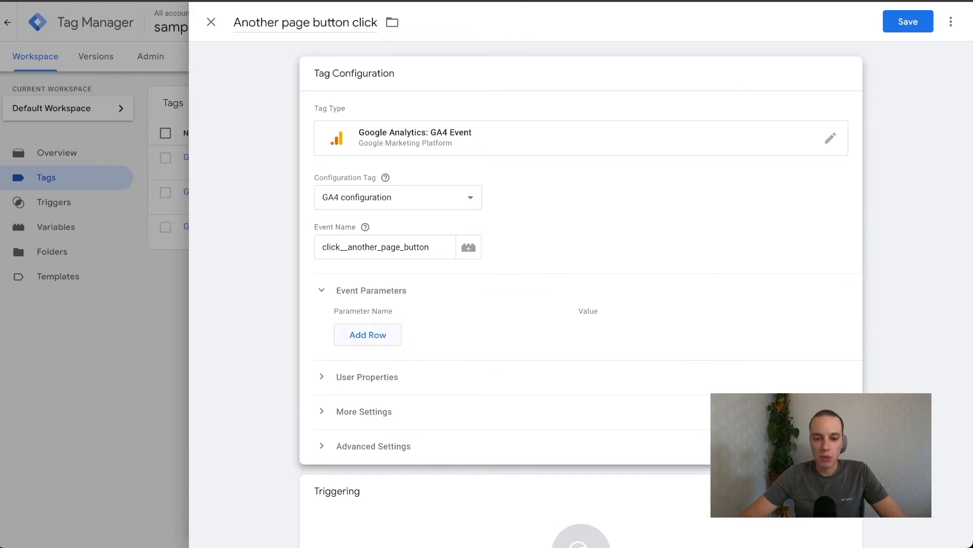
{"action": "key", "text": "Return"}
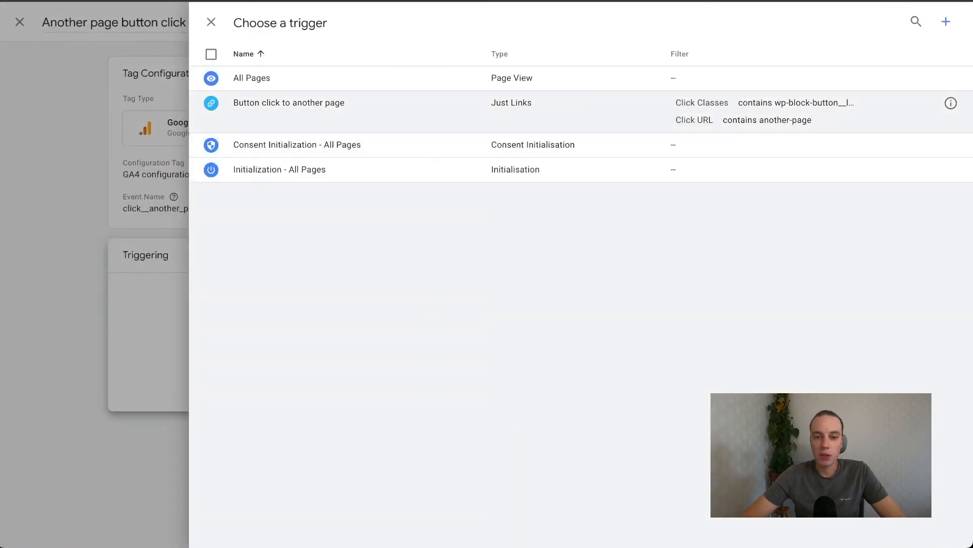
{"action": "left_click", "coordinate": [289, 103]}
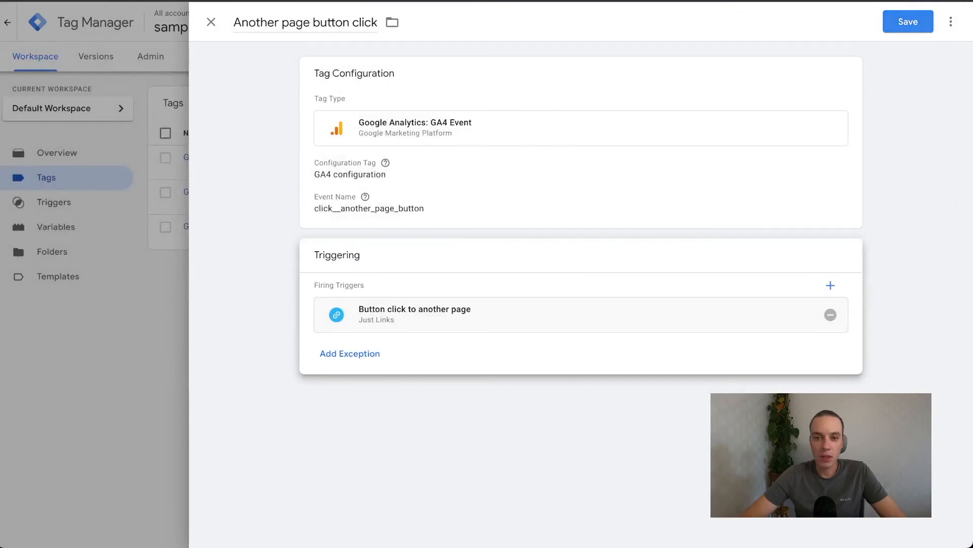
{"action": "left_click", "coordinate": [908, 22]}
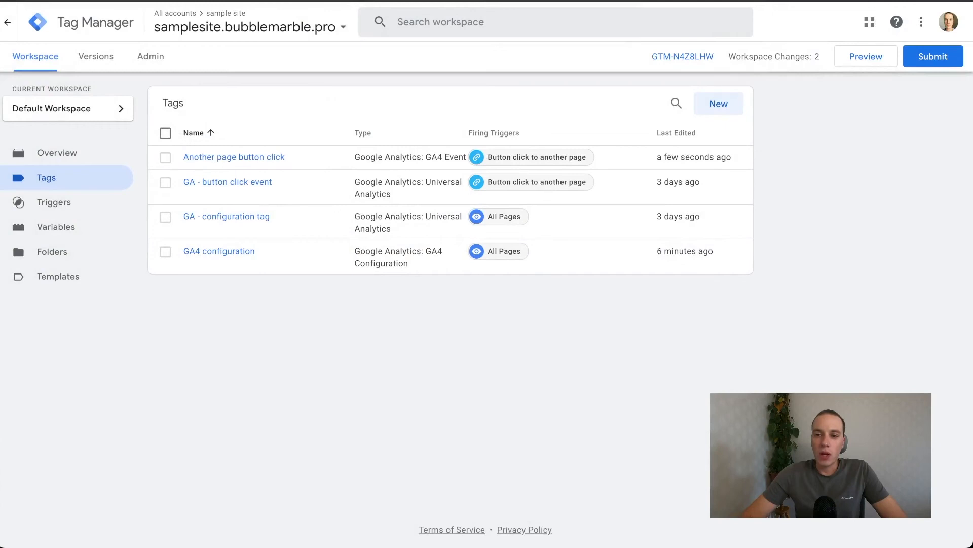
{"action": "left_click", "coordinate": [866, 56]}
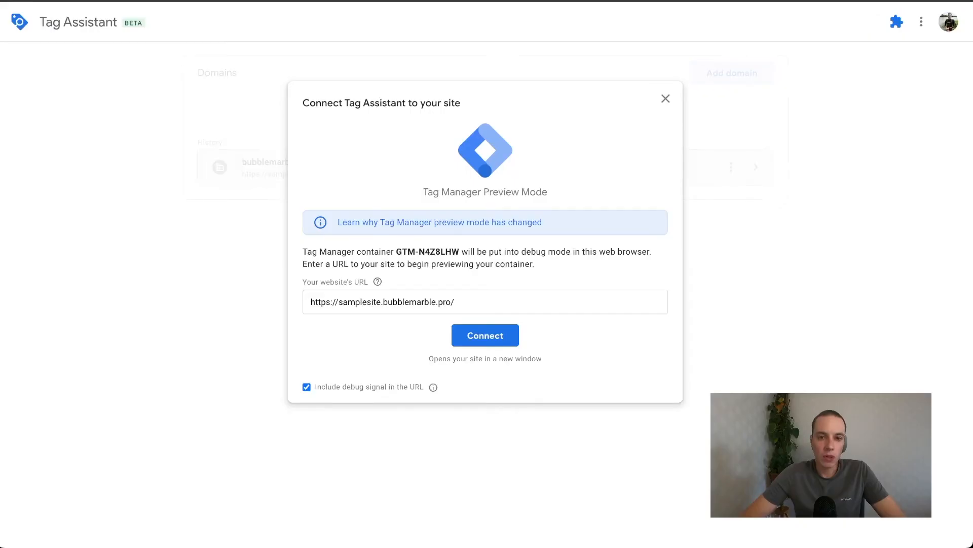
{"action": "left_click", "coordinate": [486, 336]}
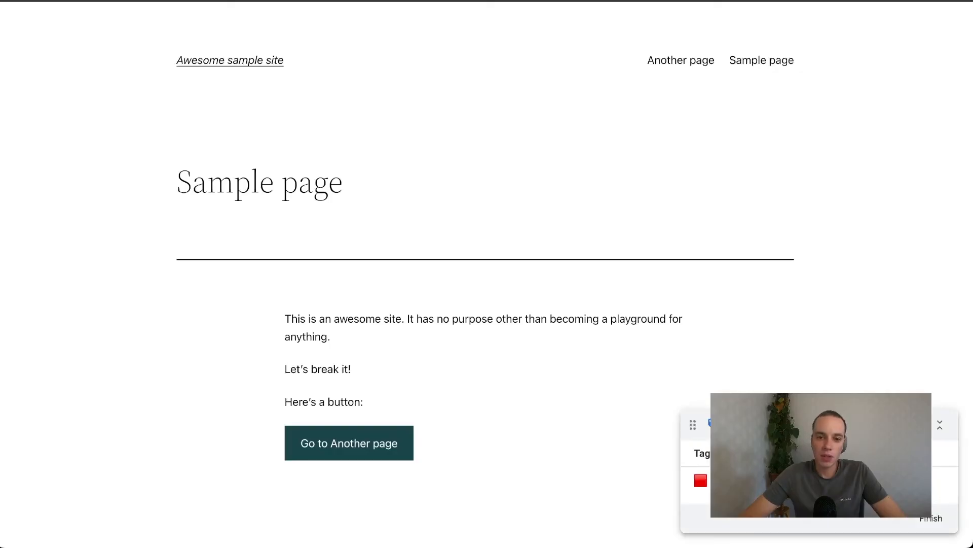
{"action": "key", "text": "alt+Tab"}
{"action": "key", "text": "Return"}
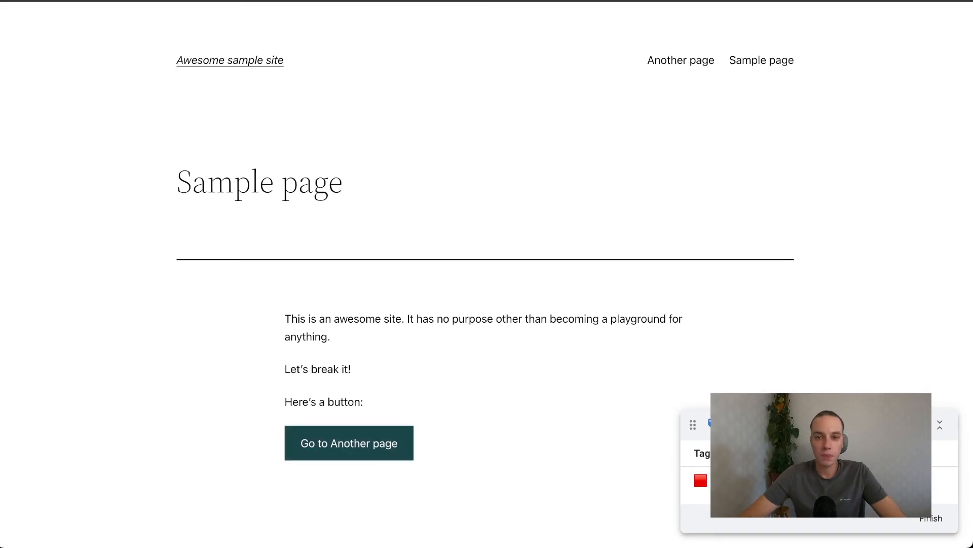
{"action": "left_click", "coordinate": [349, 443]}
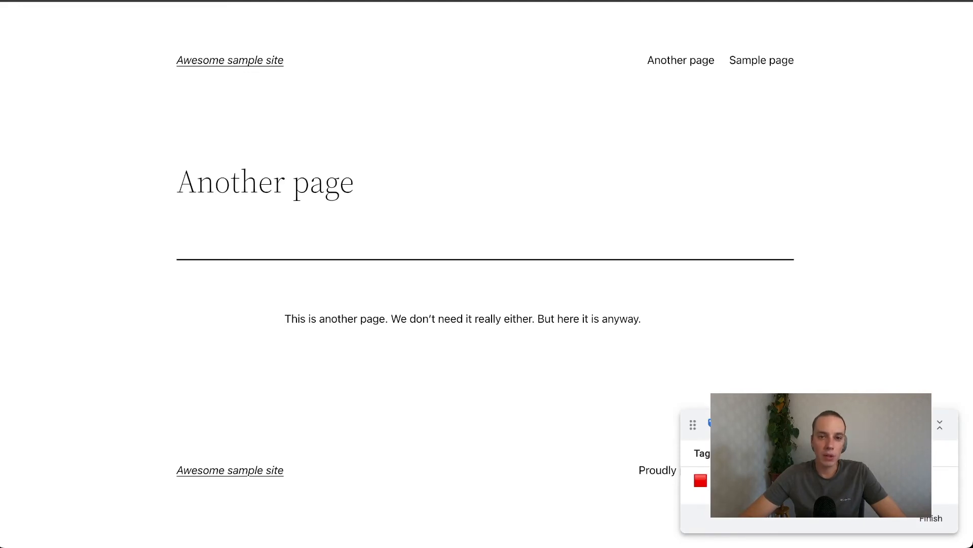
Switch to Google Analytics and check the page views and event counts by event name in the Realtime overview.
{"action": "key", "text": "alt+Tab"}
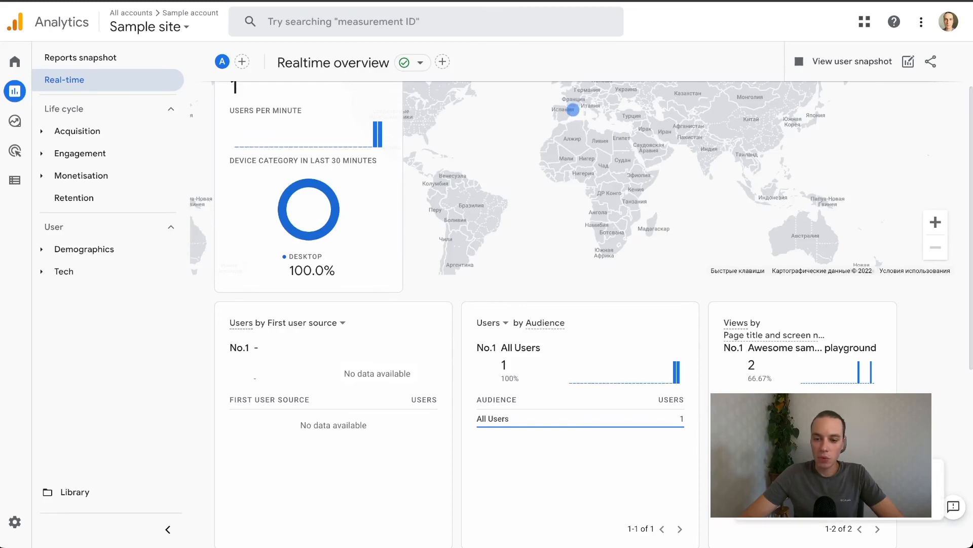
{"action": "mouse_move", "coordinate": [786, 419]}
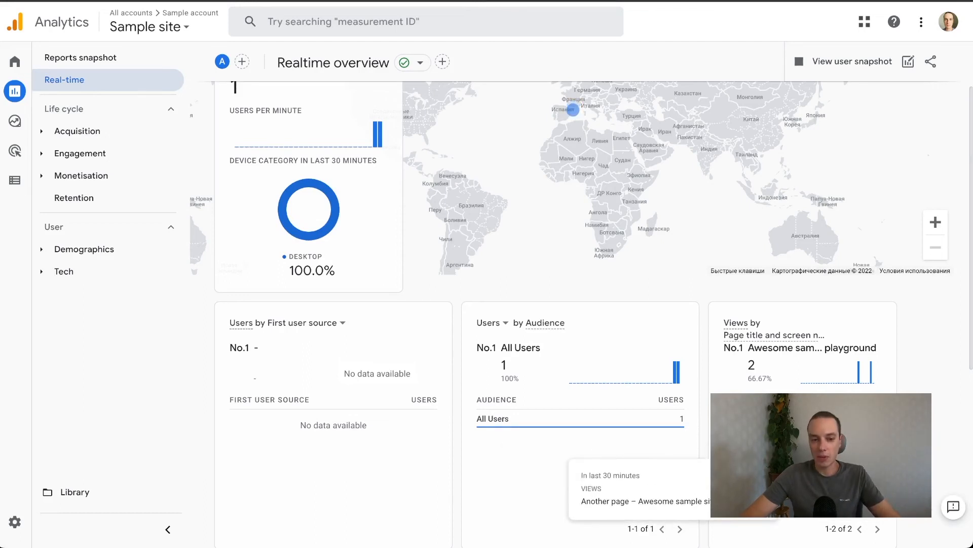
{"action": "scroll", "coordinate": [786, 487], "scroll_direction": "down", "scroll_amount": 4}
{"action": "scroll", "coordinate": [573, 457], "scroll_direction": "down", "scroll_amount": 2}
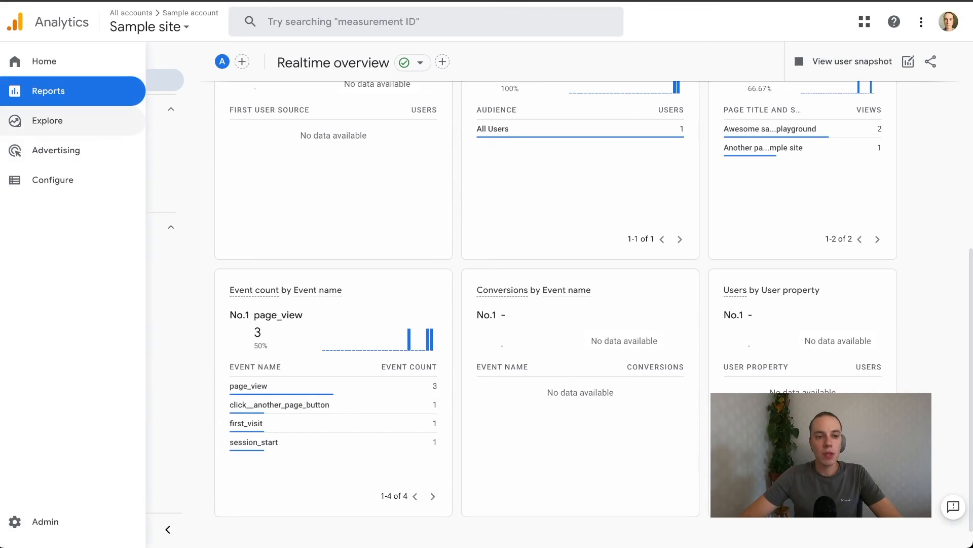
Review the Engagement reports for Events and Conversions, including the events table.
{"action": "mouse_move", "coordinate": [15, 150]}
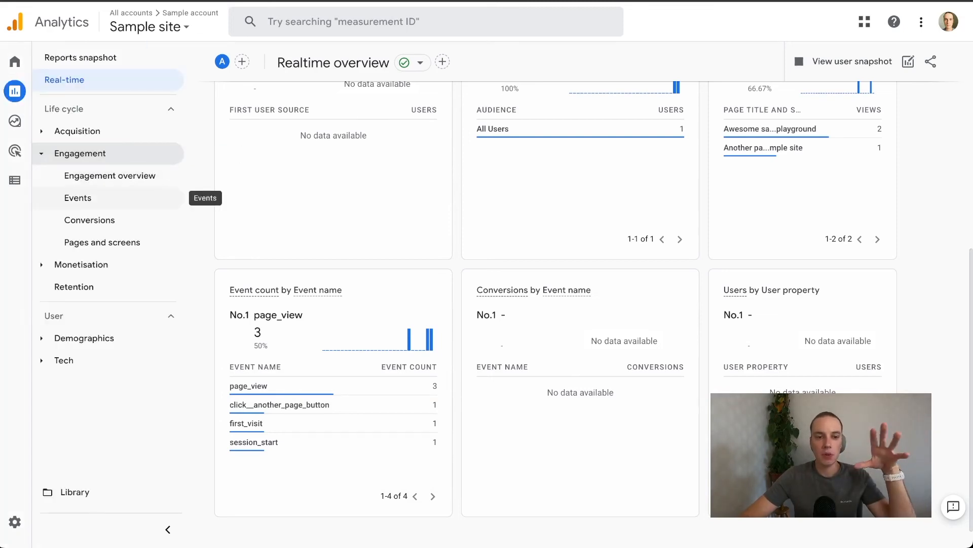
{"action": "left_click", "coordinate": [81, 198]}
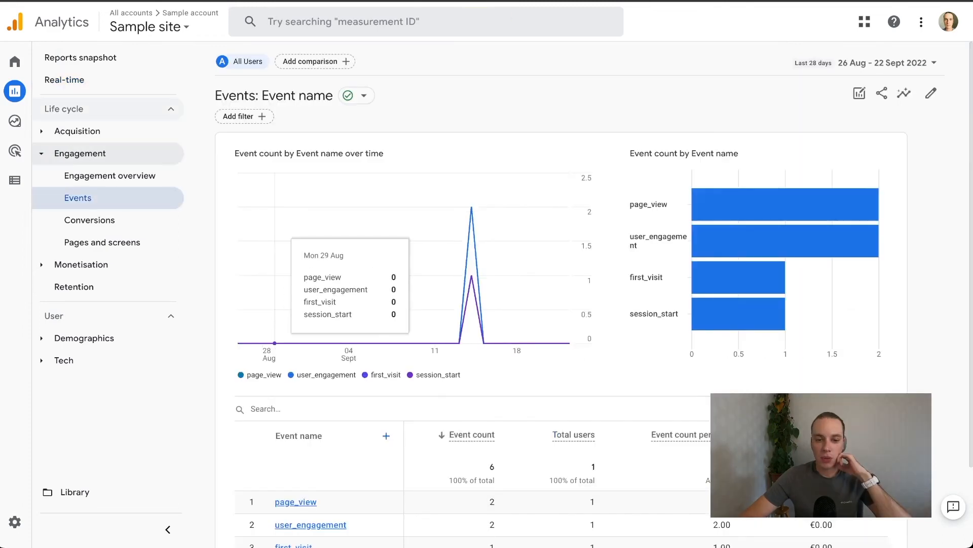
{"action": "scroll", "coordinate": [487, 305], "scroll_direction": "down", "scroll_amount": 2}
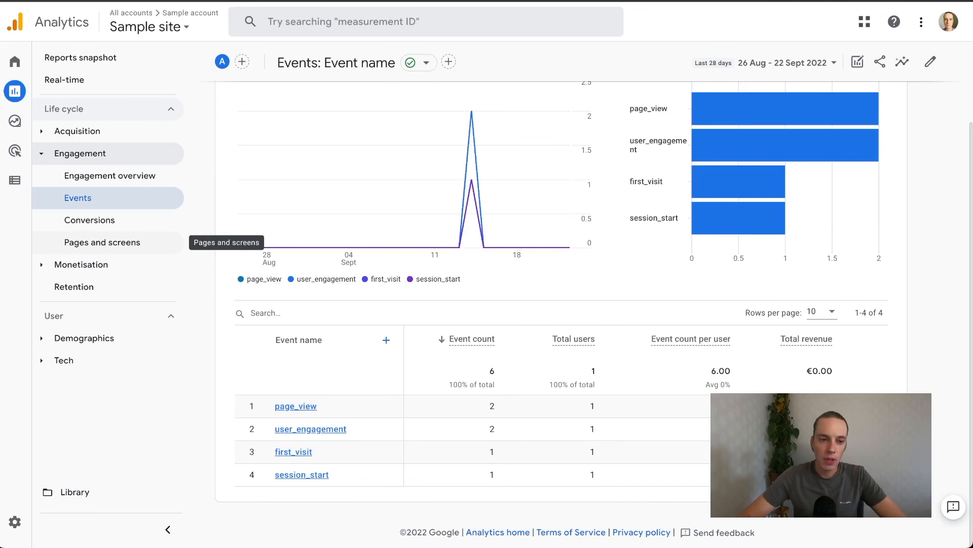
{"action": "left_click", "coordinate": [89, 219]}
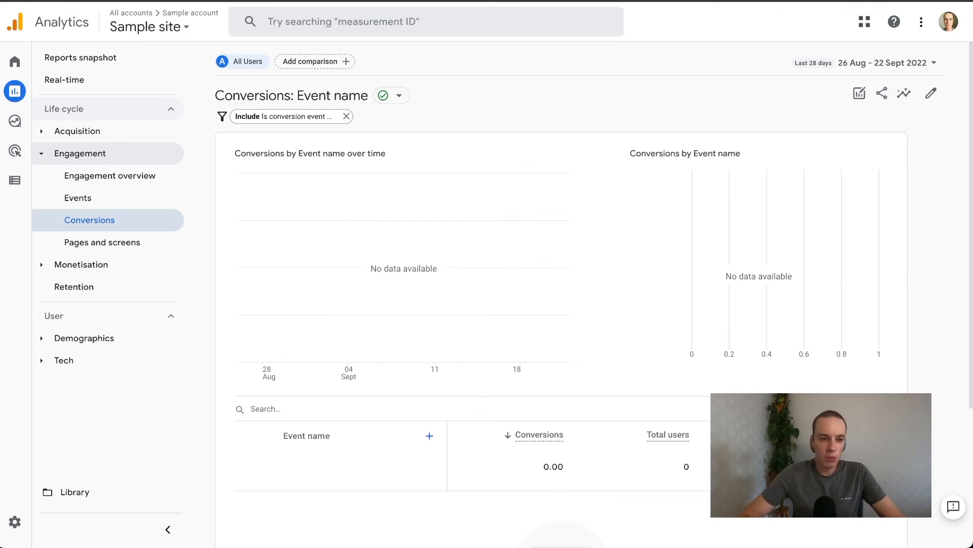
Check the existing events list under Configure for Today and for Last 28 days, and return to the reports snapshot.
{"action": "mouse_move", "coordinate": [15, 180]}
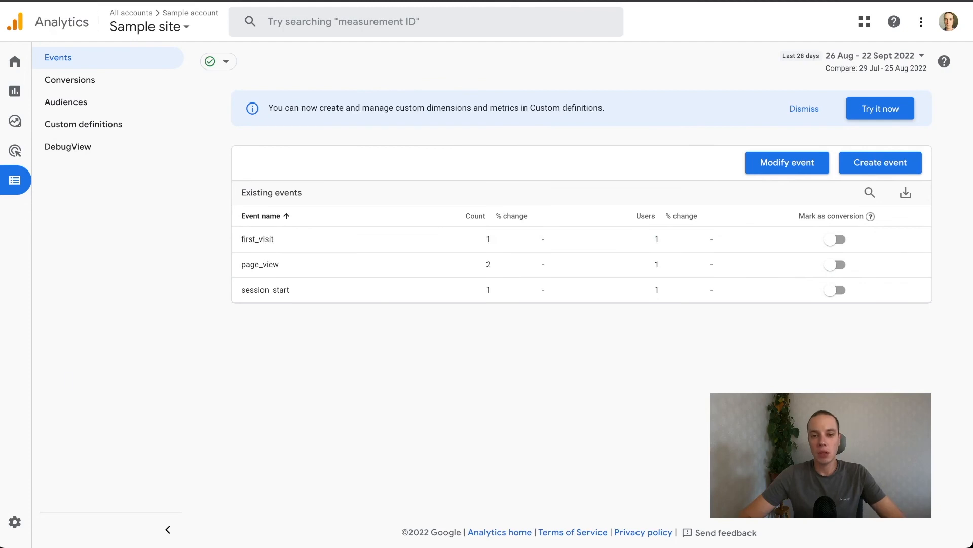
{"action": "left_click", "coordinate": [871, 55]}
{"action": "left_click", "coordinate": [788, 89]}
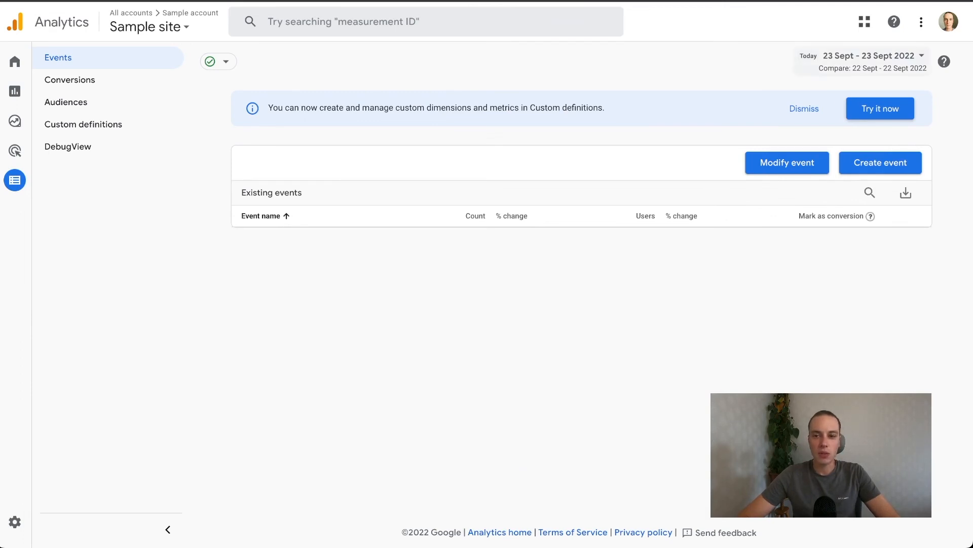
{"action": "left_click", "coordinate": [871, 55]}
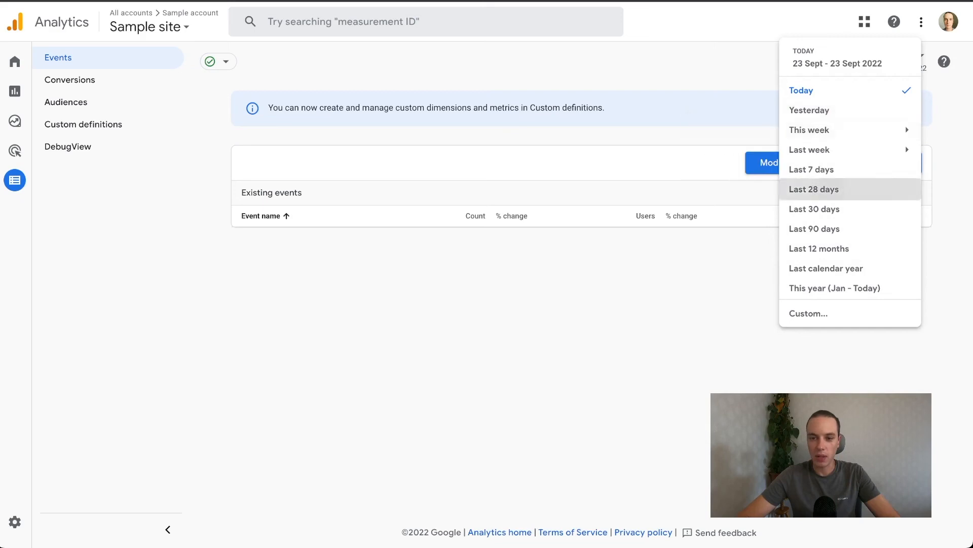
{"action": "left_click", "coordinate": [814, 189]}
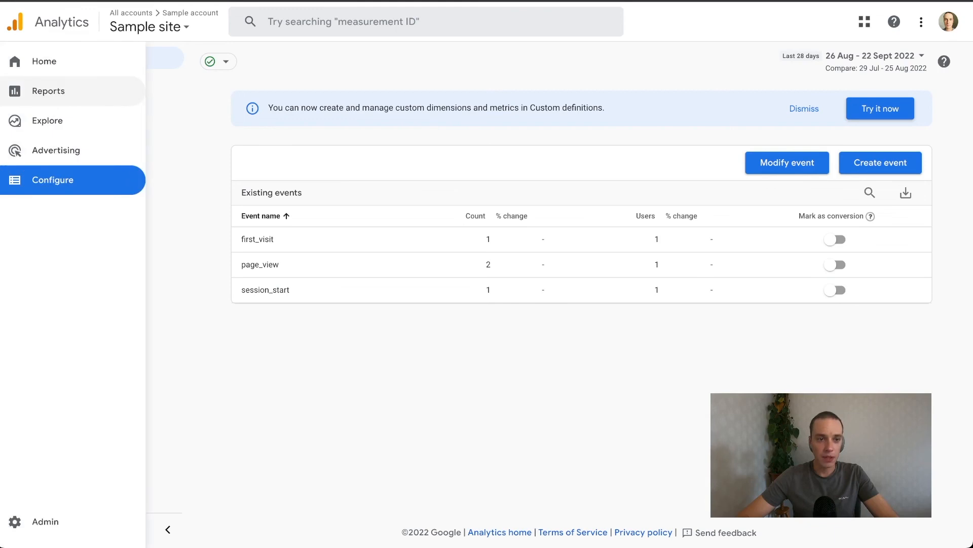
{"action": "left_click", "coordinate": [20, 91]}
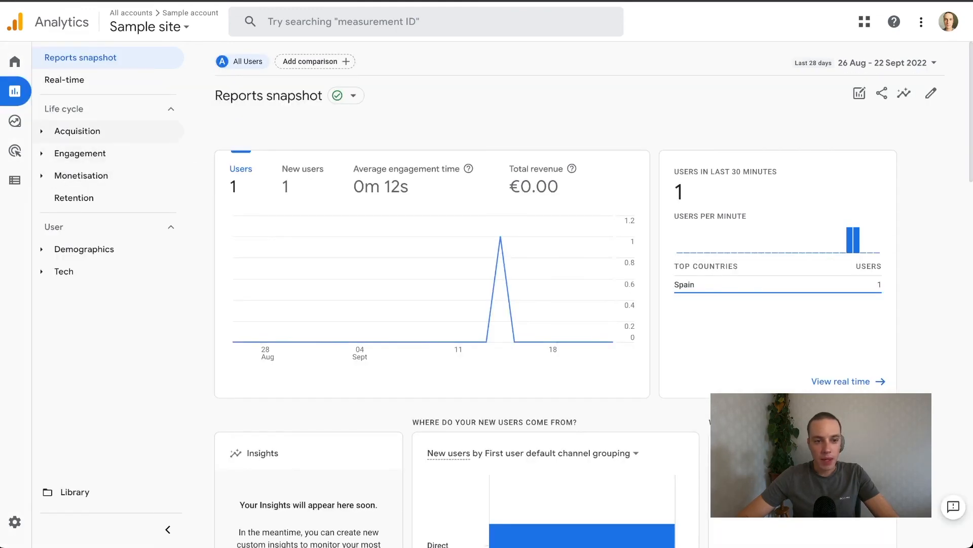
Review the Traffic acquisition report's channel table through to Event count and Conversions, and view the events selectable for Event count.
{"action": "left_click", "coordinate": [77, 131]}
{"action": "left_click", "coordinate": [100, 198]}
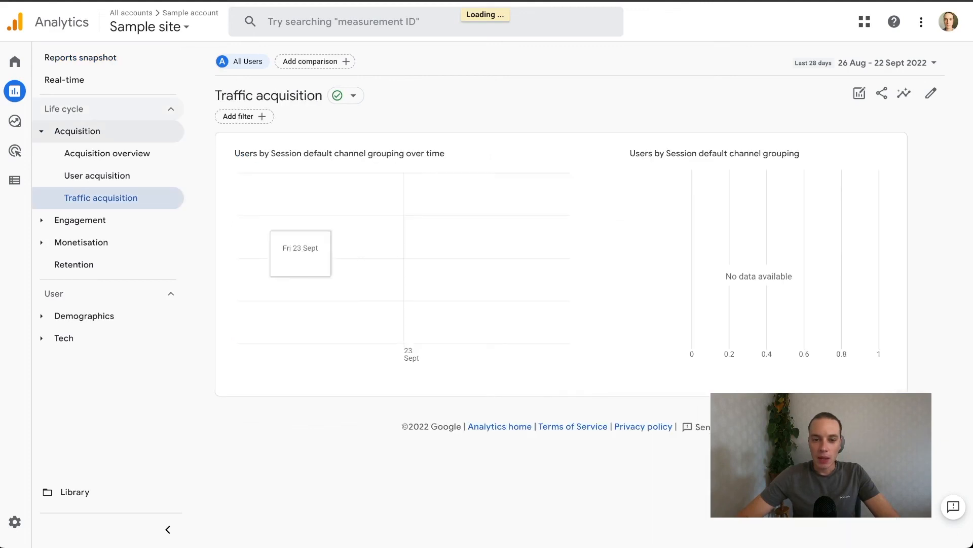
{"action": "scroll", "coordinate": [385, 294], "scroll_direction": "down", "scroll_amount": 1}
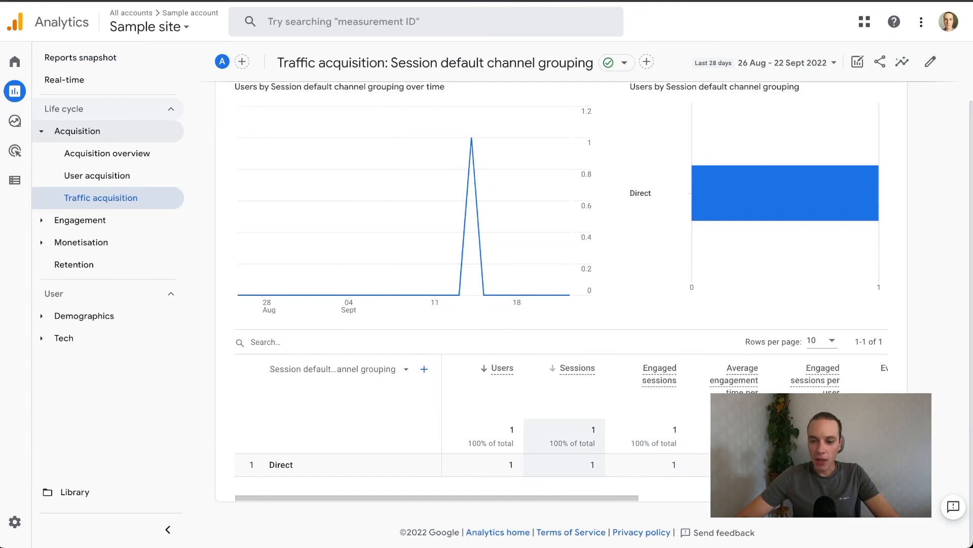
{"action": "scroll", "coordinate": [654, 441], "scroll_direction": "right", "scroll_amount": 5}
{"action": "scroll", "coordinate": [558, 436], "scroll_direction": "right", "scroll_amount": 3}
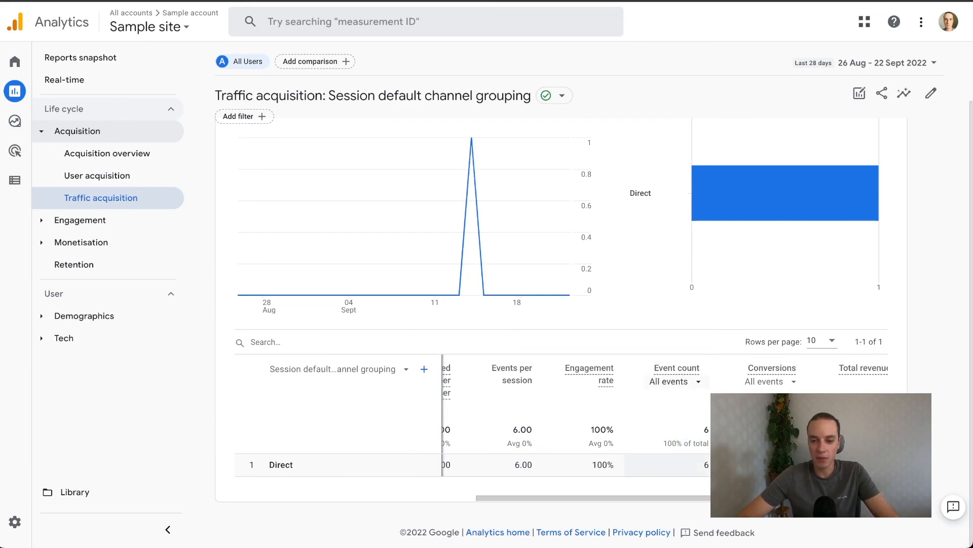
{"action": "left_click", "coordinate": [674, 381]}
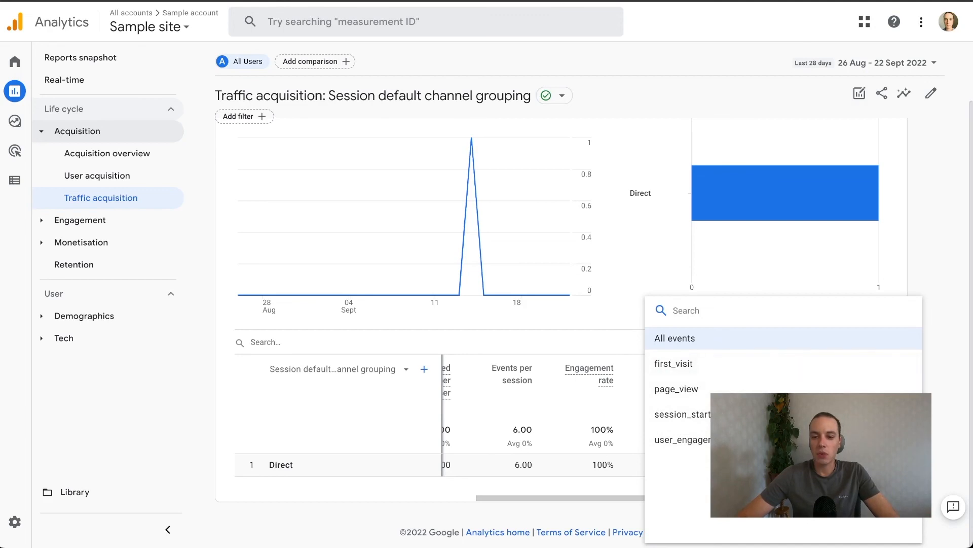
{"action": "key", "text": "Escape"}
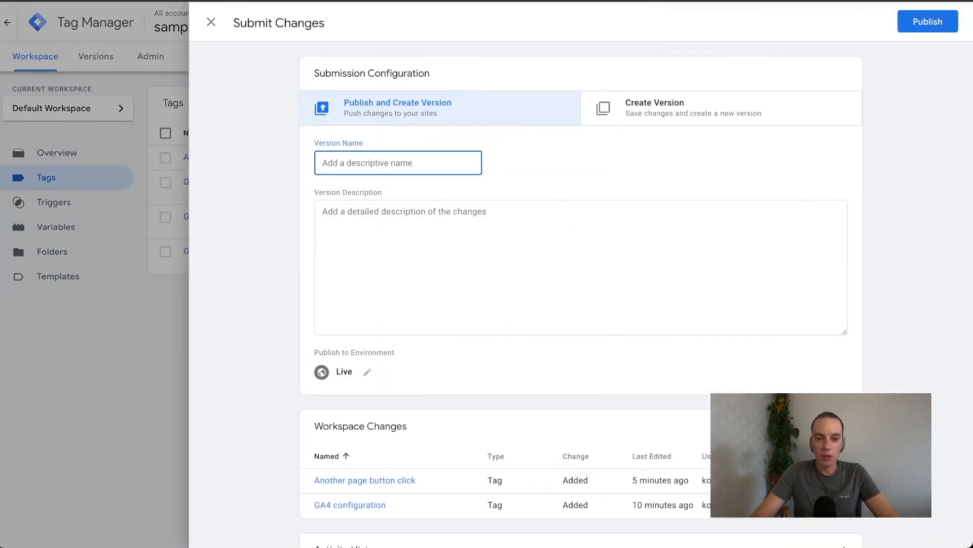
Publish the Tag Manager workspace changes to Live as a version named "GA4 integration" and close the version summary.
{"action": "type", "text": "GA"}
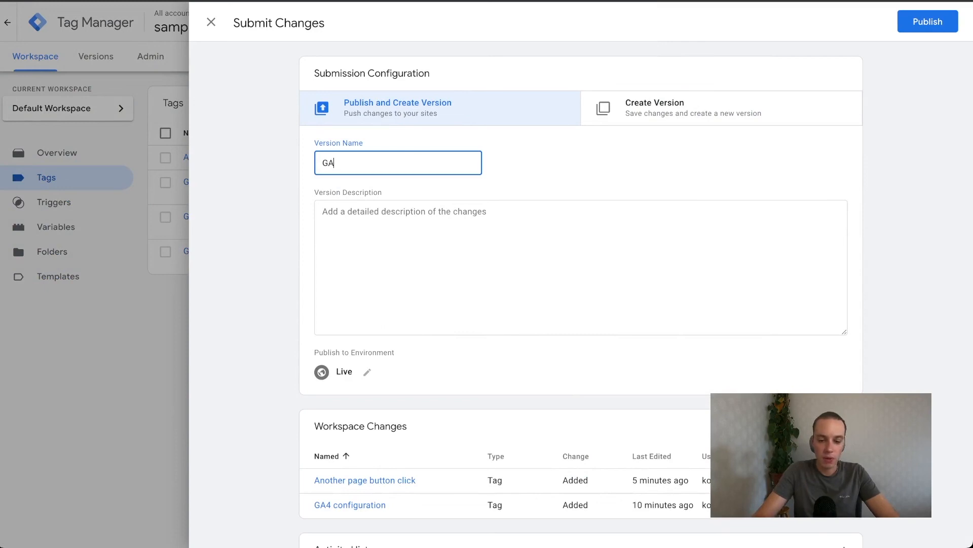
{"action": "type", "text": "4 integration"}
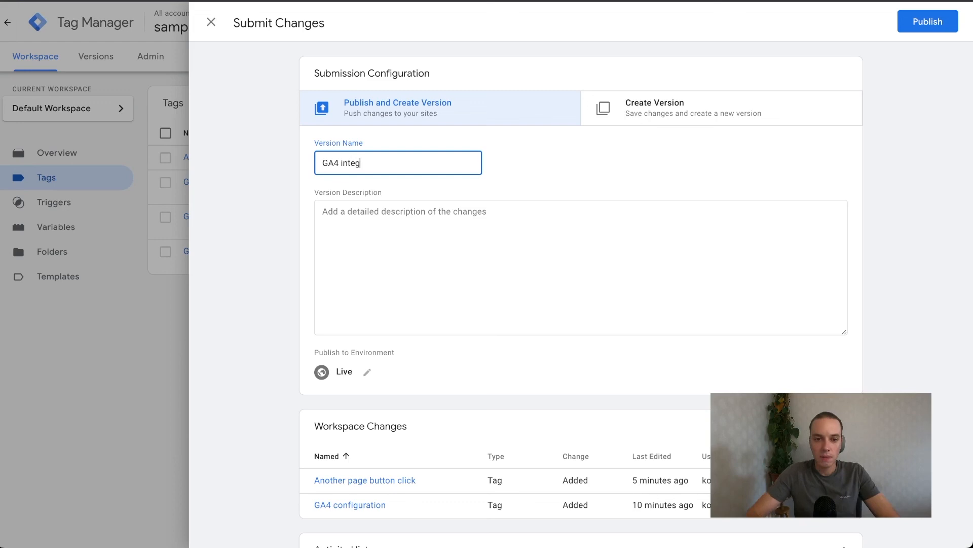
{"action": "key", "text": "Return"}
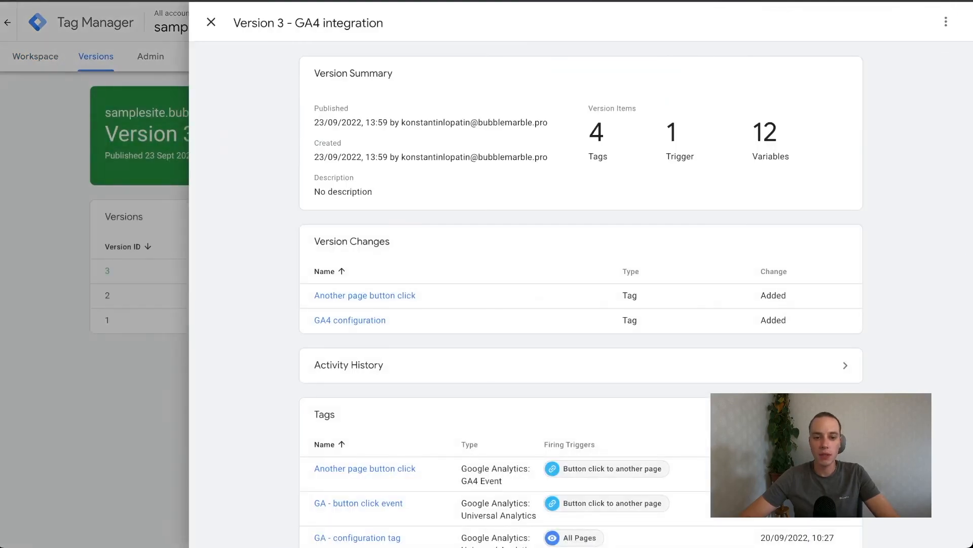
{"action": "left_click", "coordinate": [211, 22]}
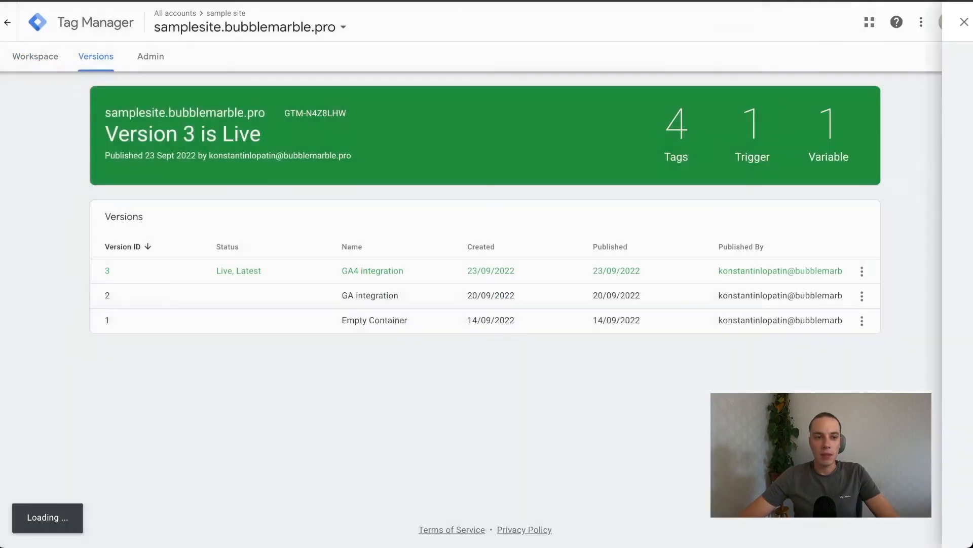